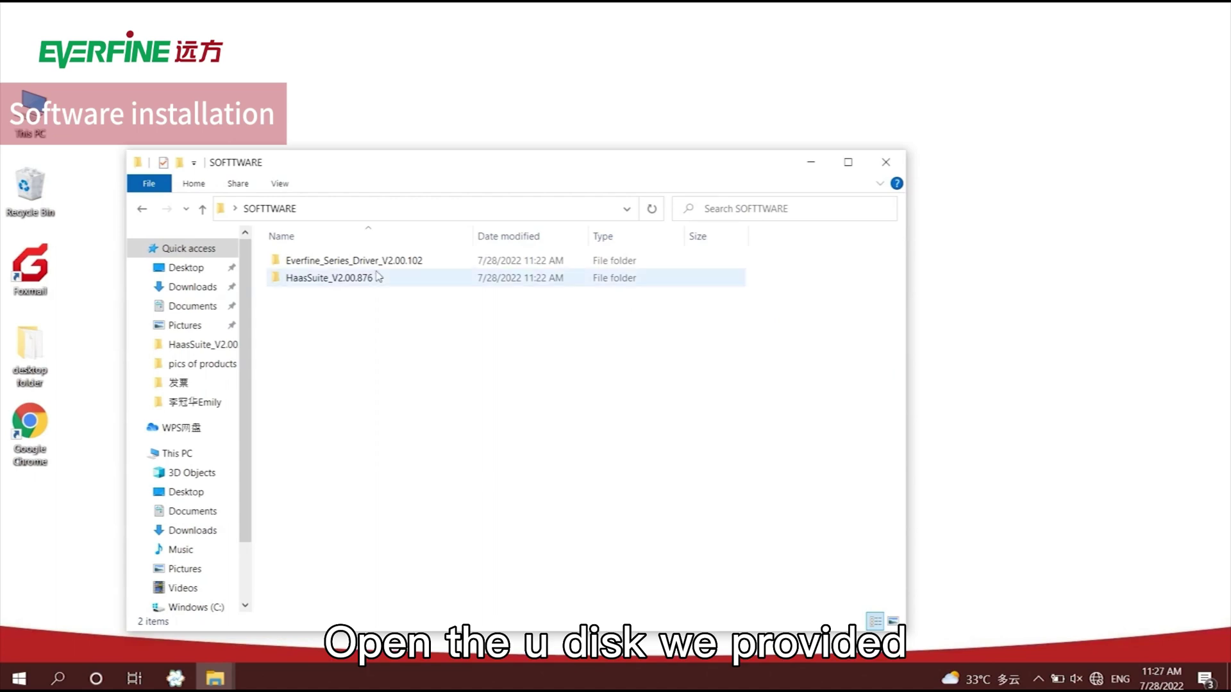
Open the nested HaasSuite_V2.00.876 folders and run its setup program.
double_click(376, 276)
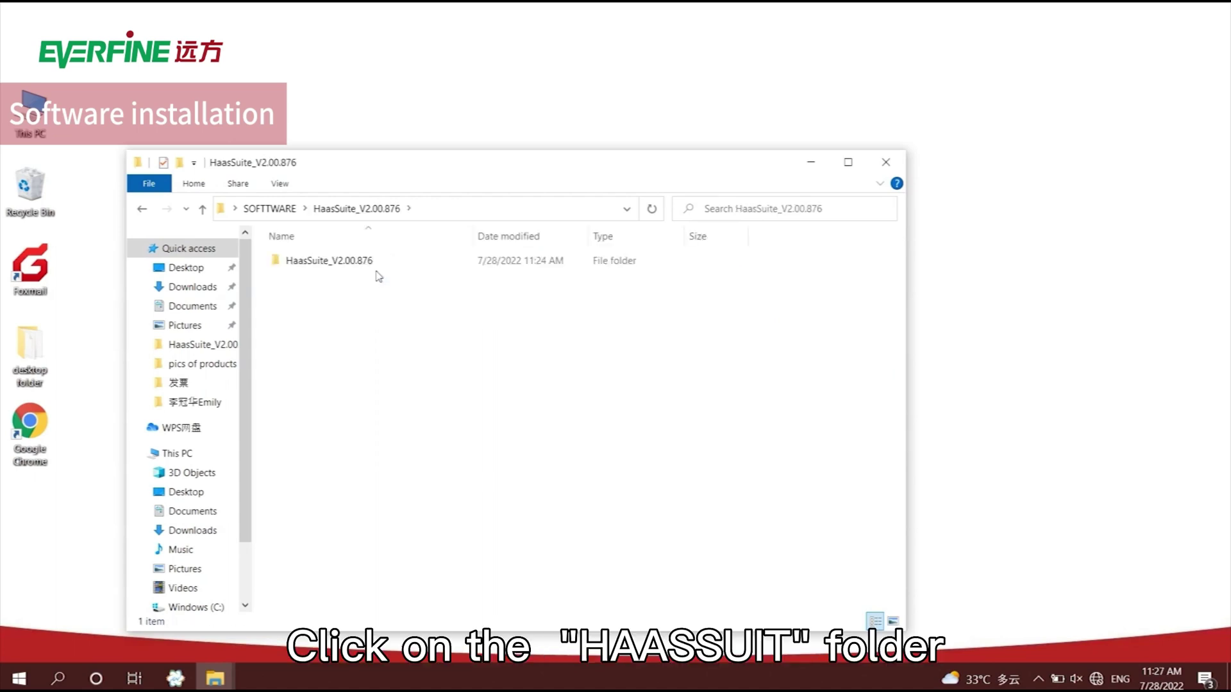
double_click(369, 271)
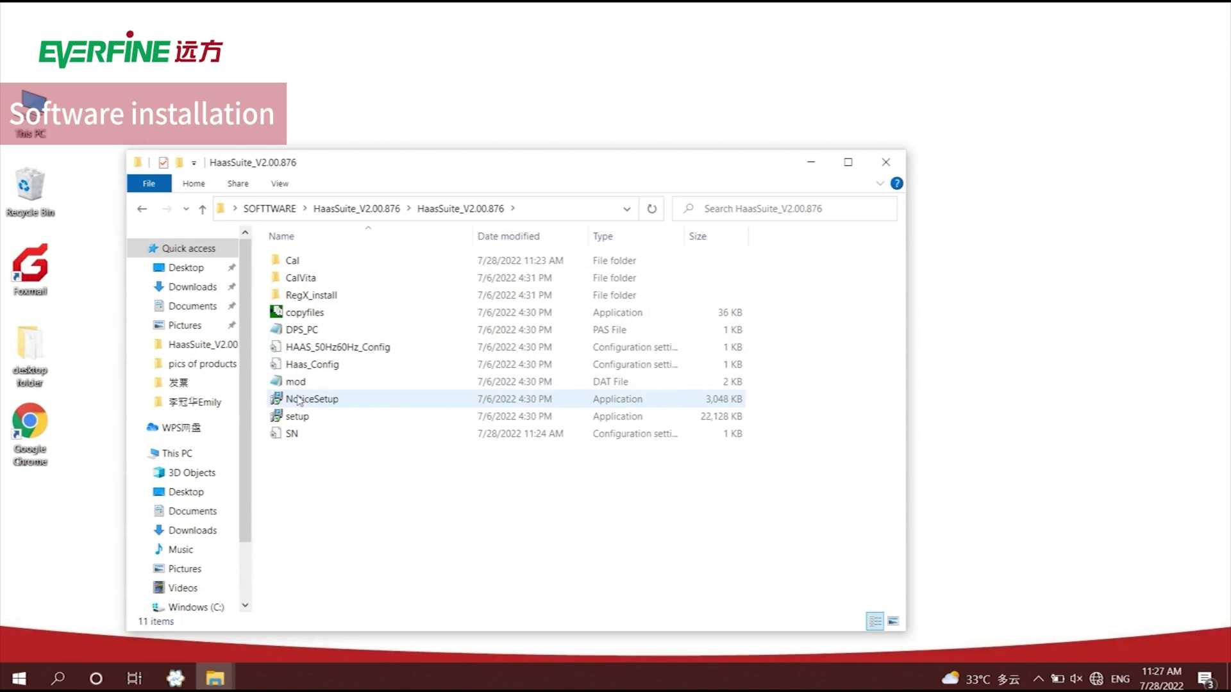
double_click(304, 418)
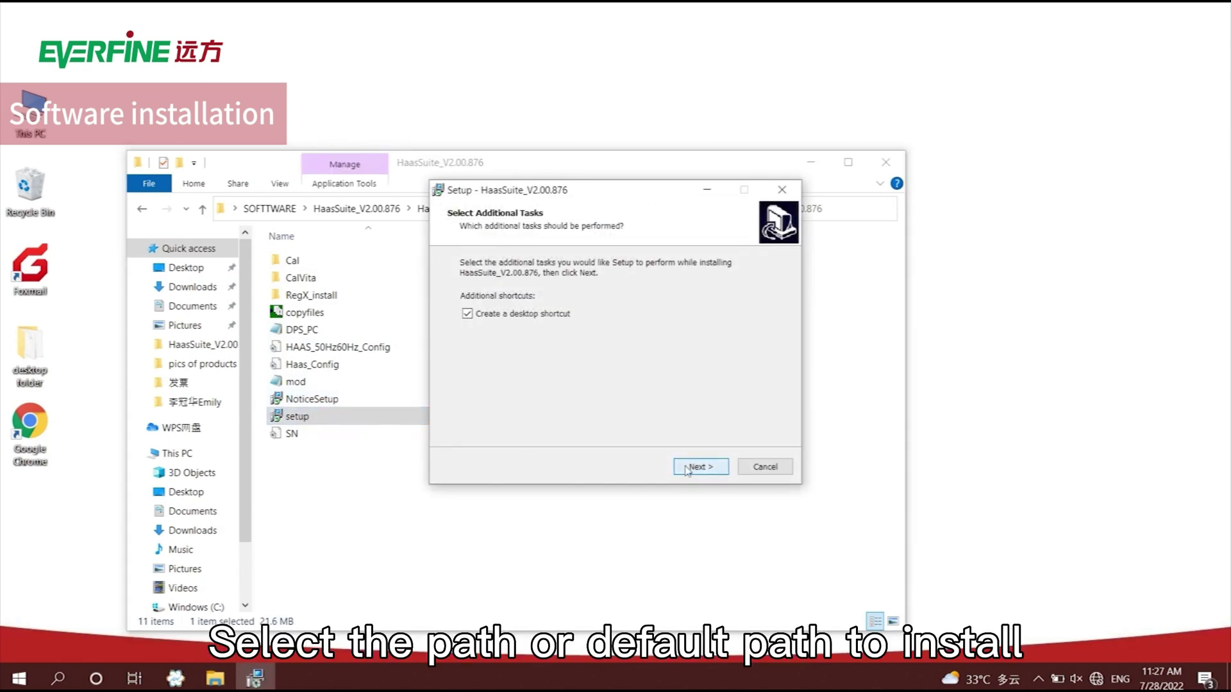
Install HaasSuite_V2.00.876 with a desktop shortcut and close the software folder window.
click(686, 469)
click(698, 467)
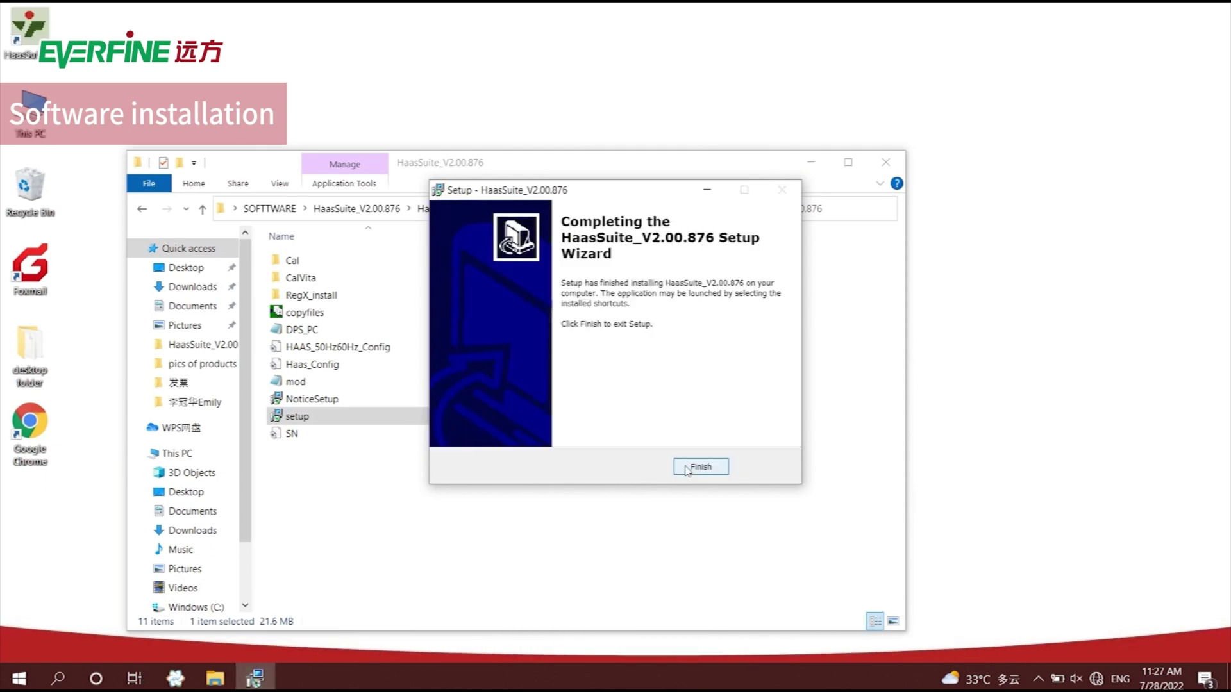
click(687, 470)
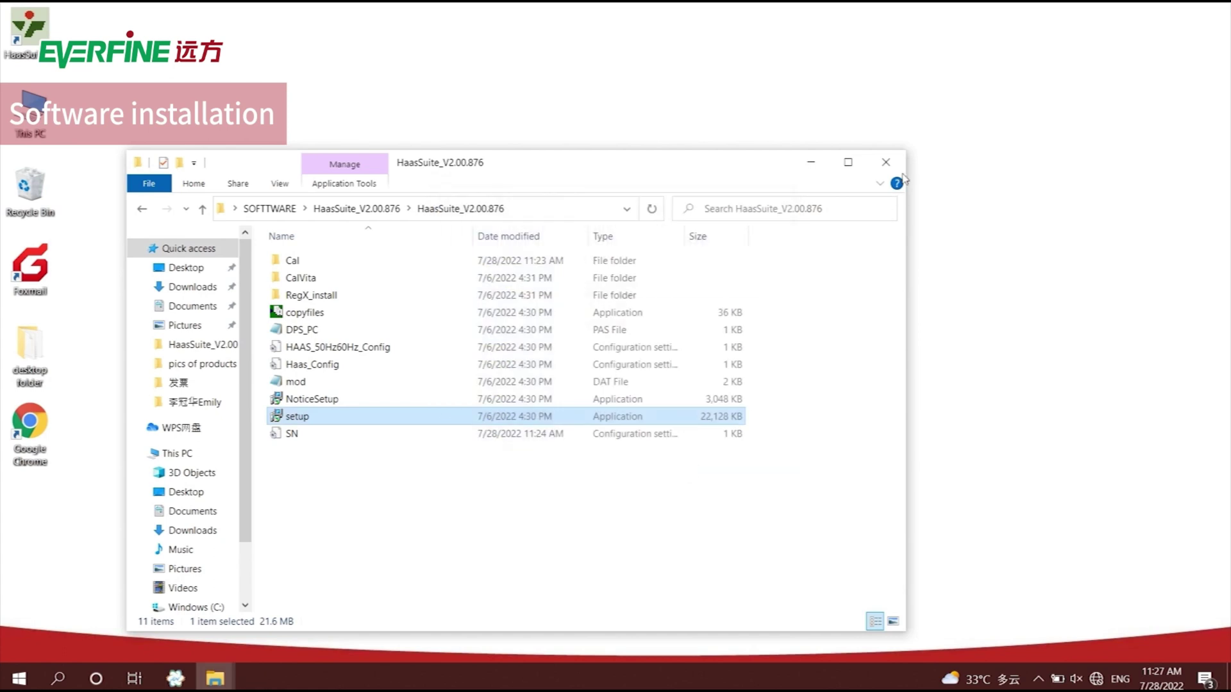
click(885, 161)
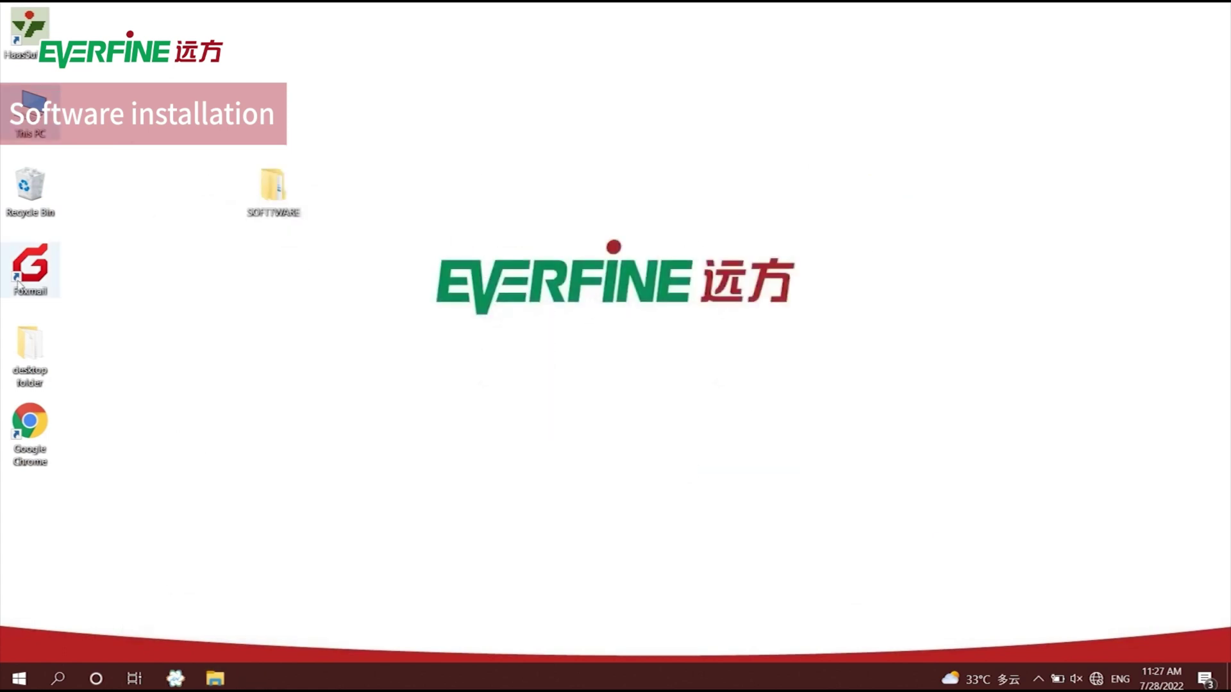
Open Computer Management from This PC and bring up the HAAS 855 V2.05 device's actions in Device Manager.
click(32, 111)
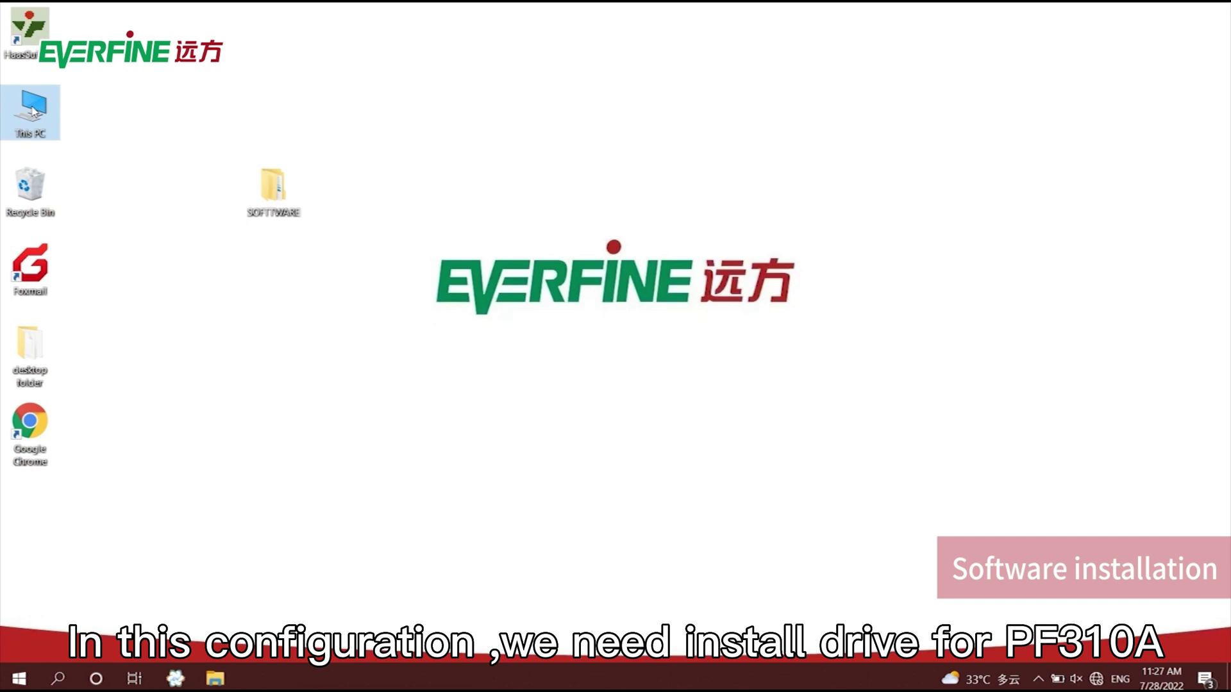
right_click(33, 111)
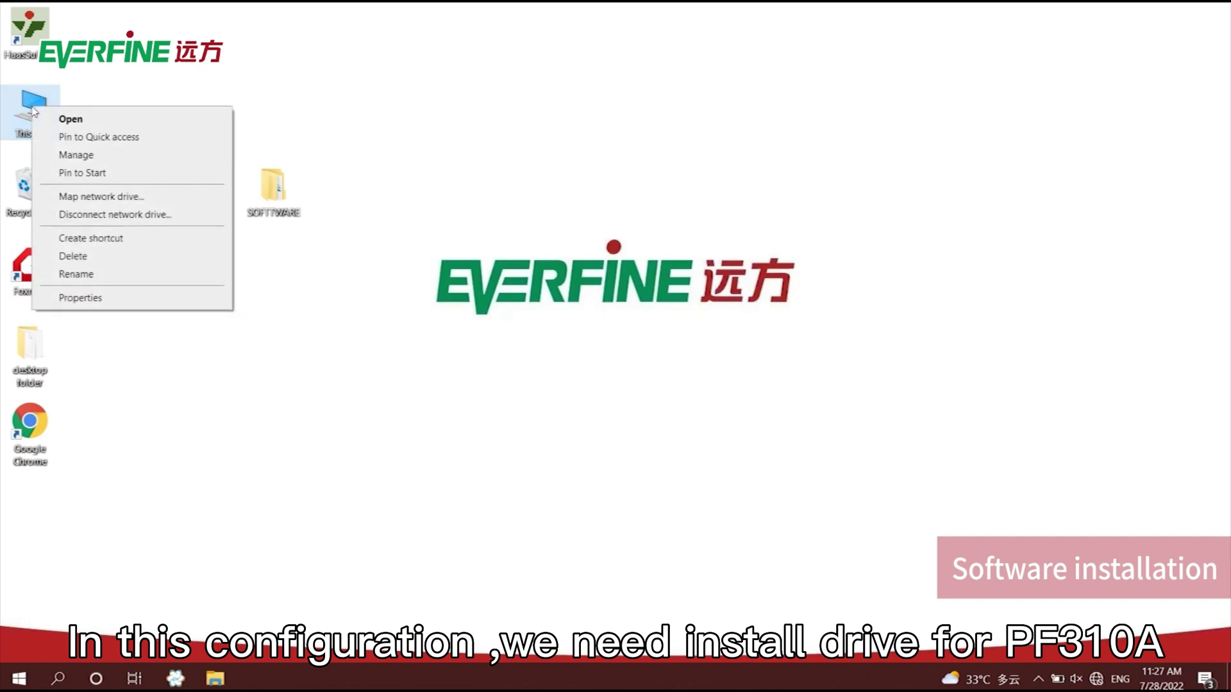
click(62, 156)
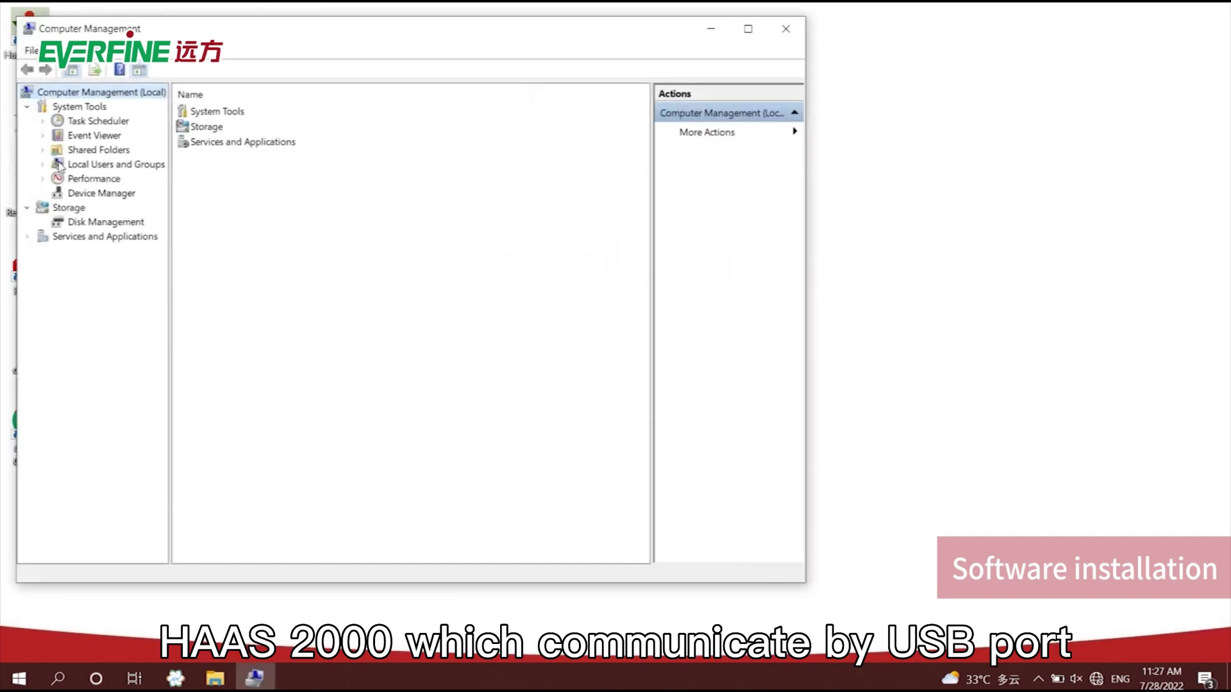
click(92, 194)
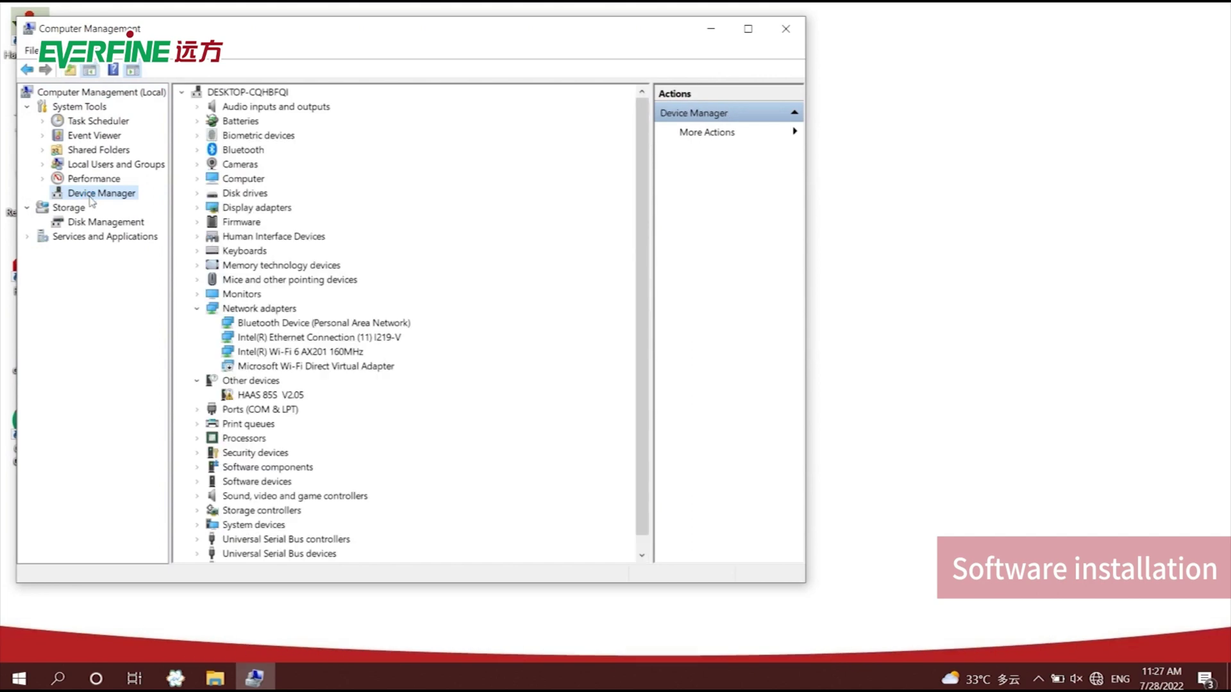
click(257, 395)
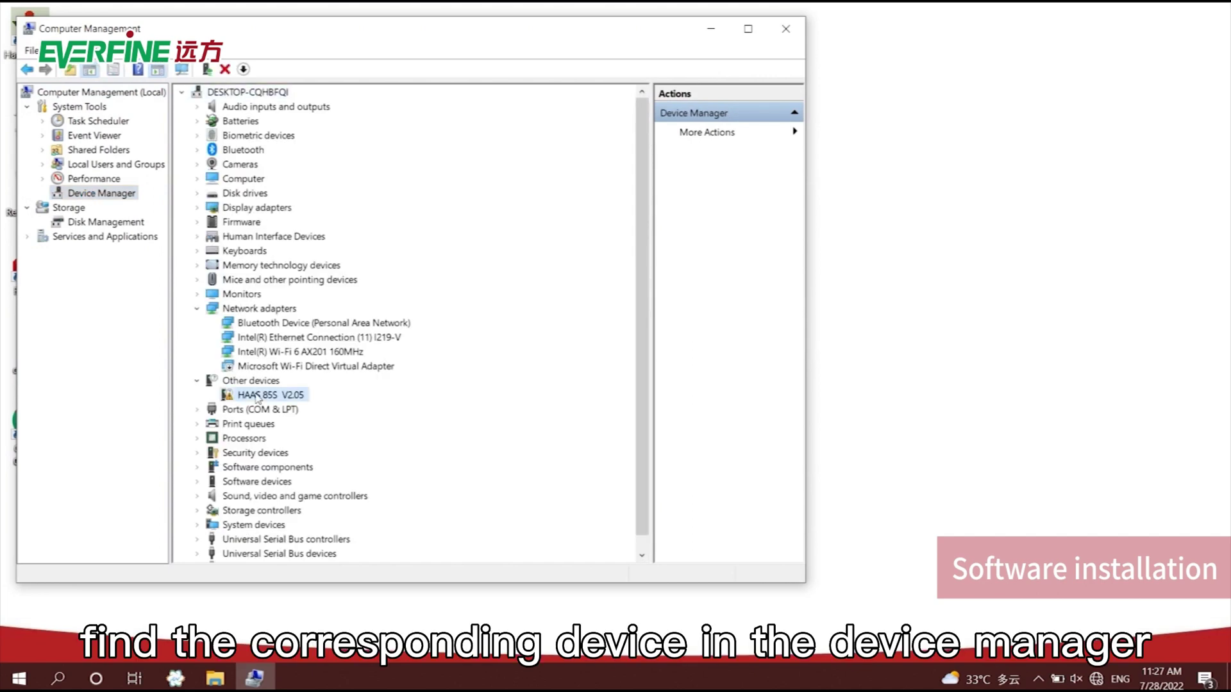
right_click(257, 397)
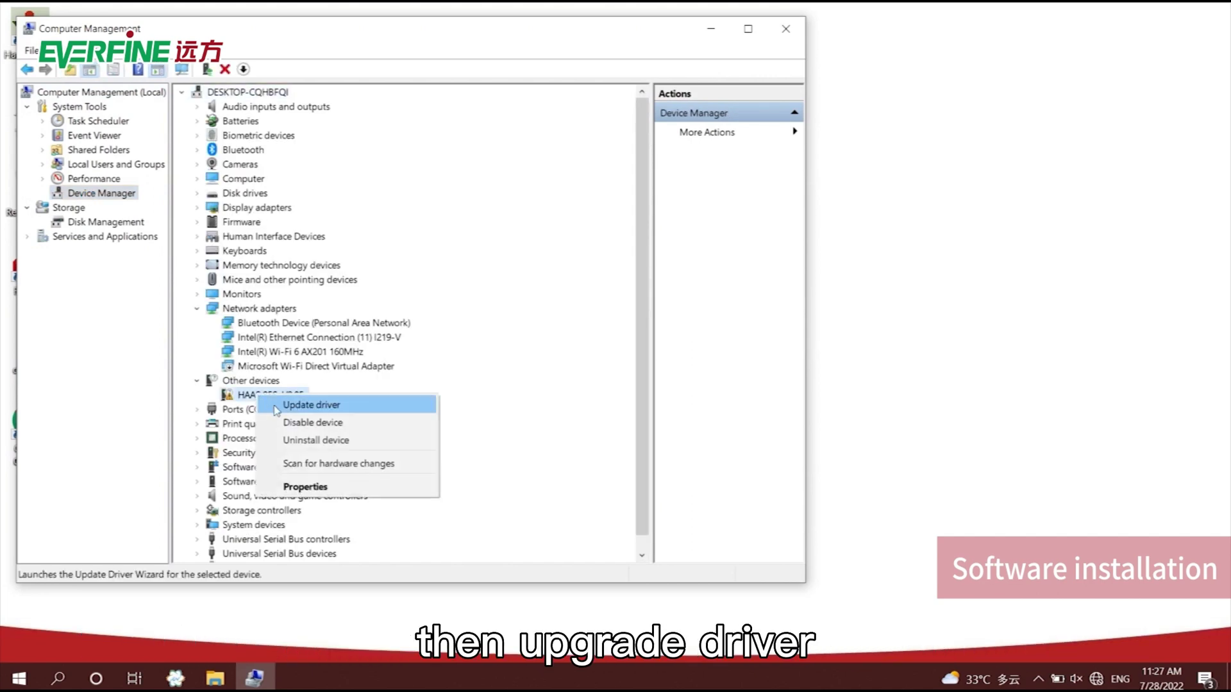
Update the HAAS 855 driver from SOFTWARE > Everfine_Series_Driver_V2.00.102, installing the Everfine Series USB Driver.
click(277, 405)
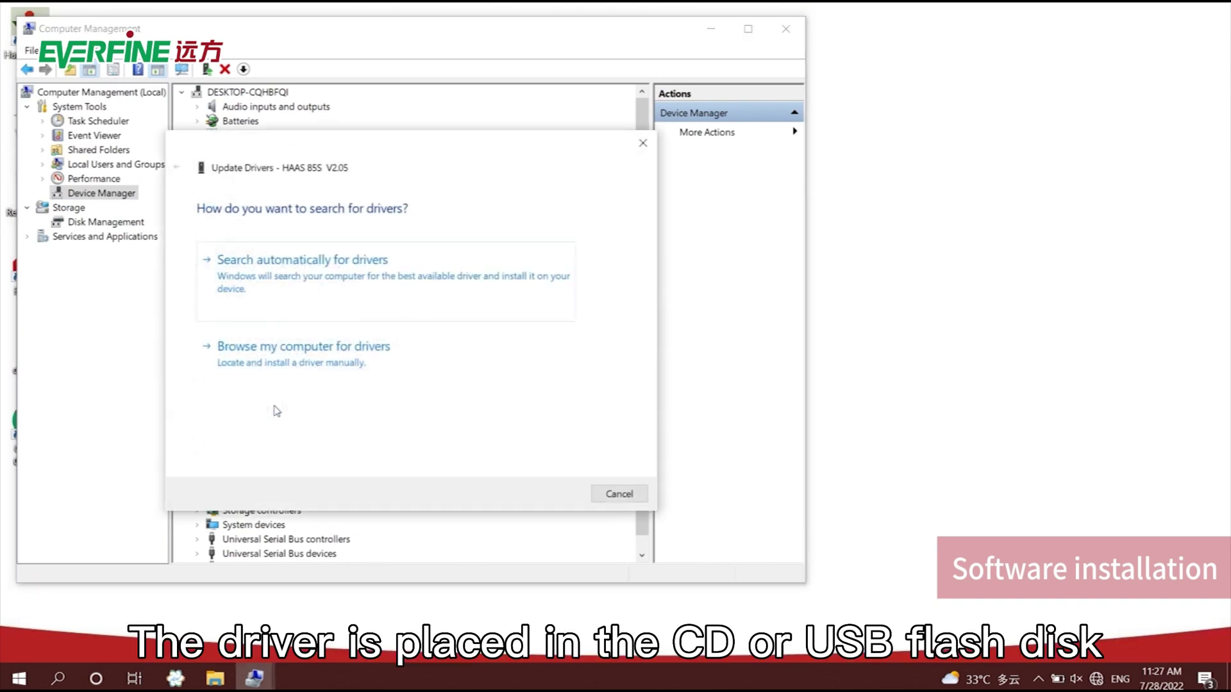
click(308, 364)
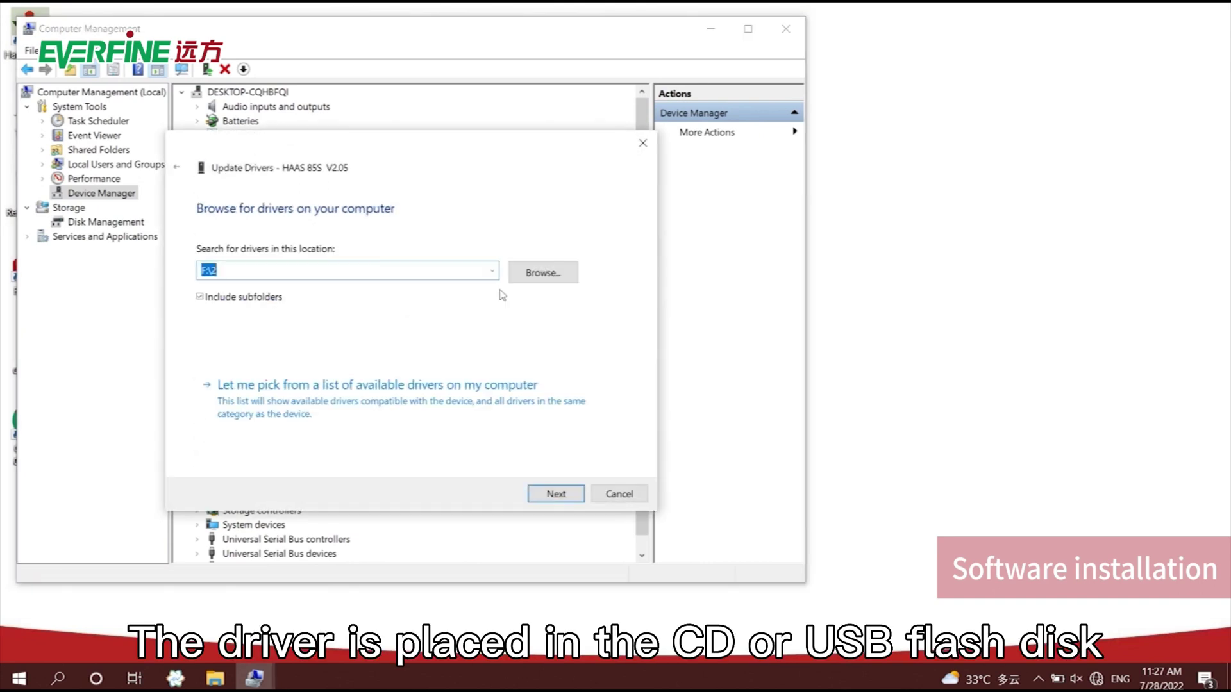
click(548, 282)
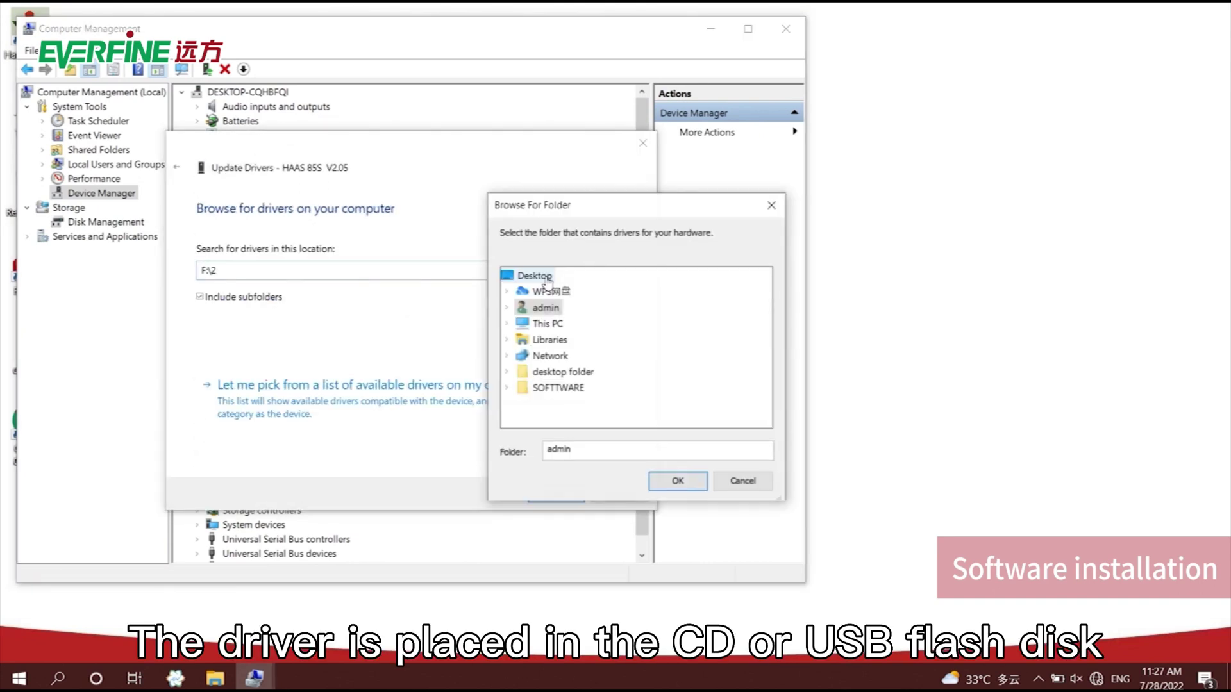
click(531, 388)
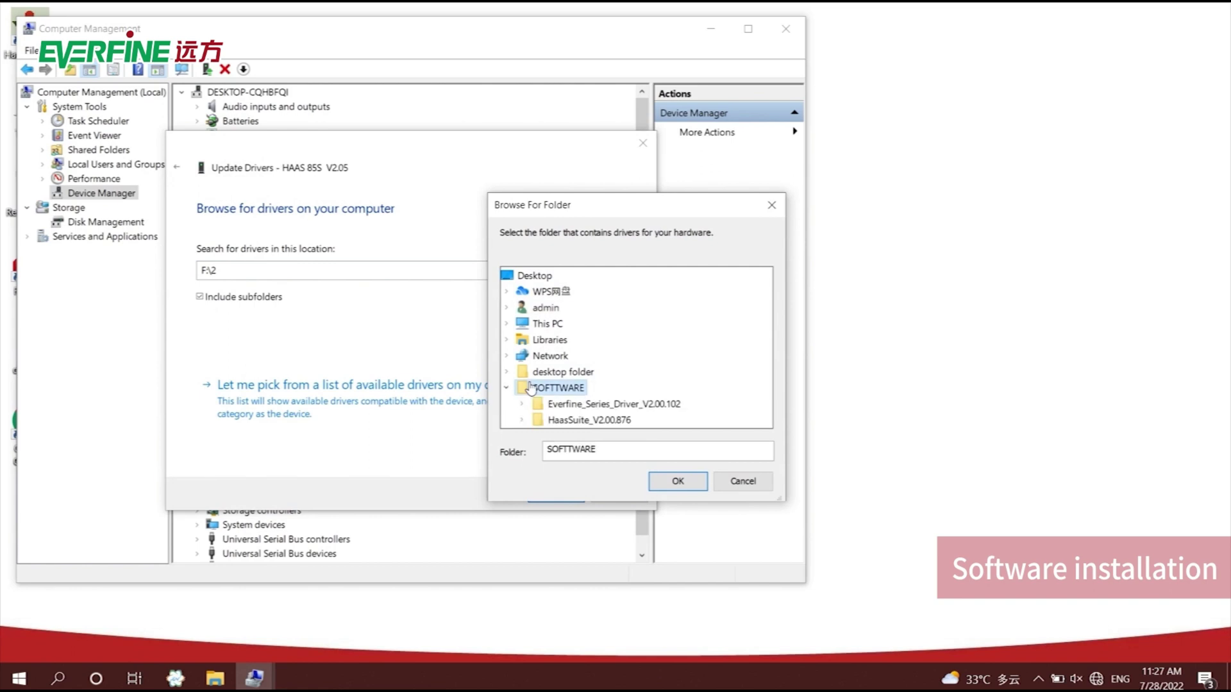
click(576, 404)
click(665, 486)
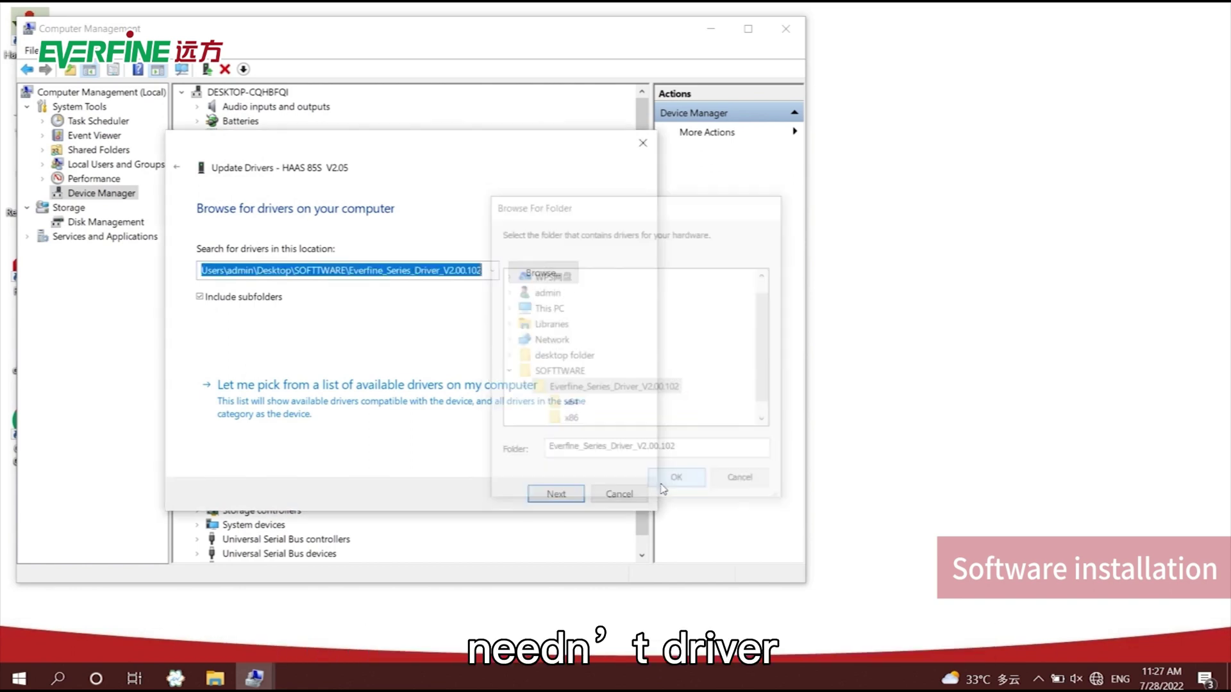
click(544, 490)
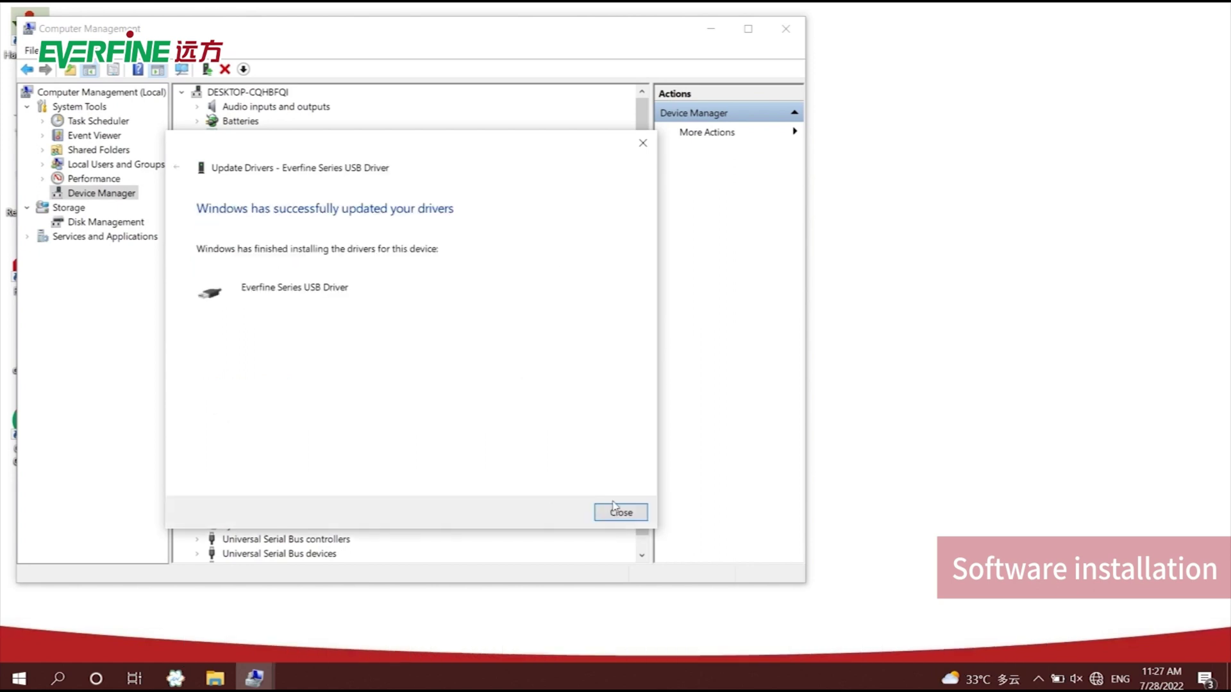
click(615, 511)
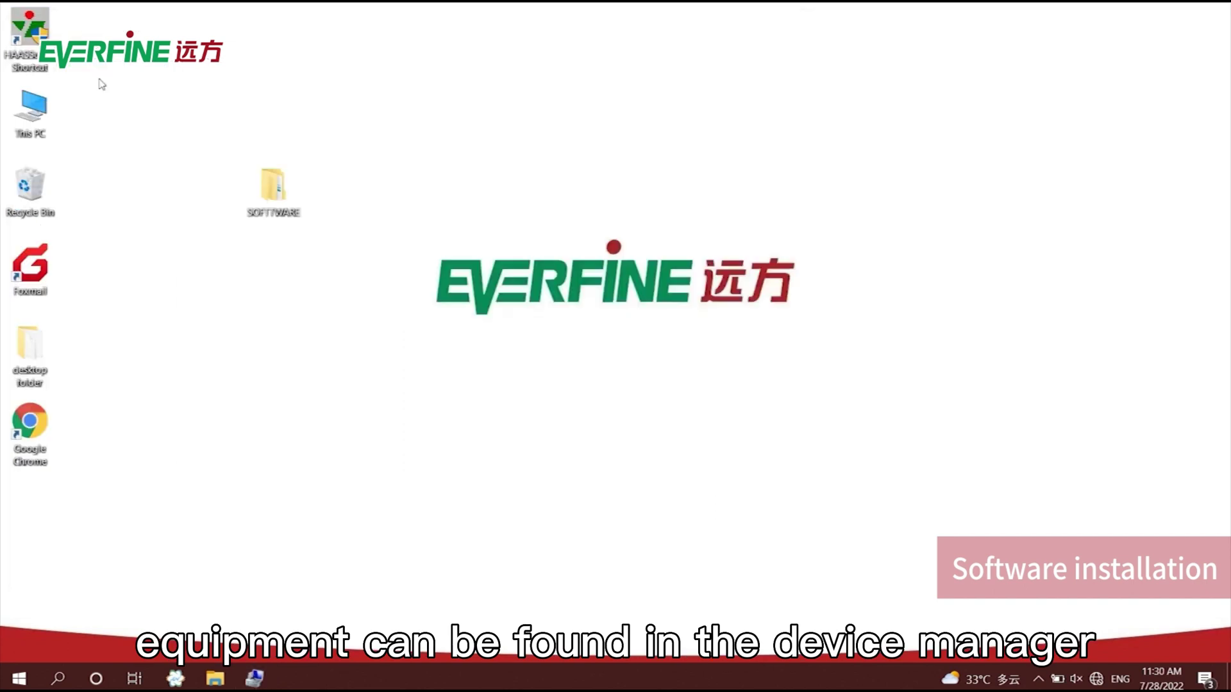
Launch HaasSuite from its desktop shortcut and continue on the trial licence.
double_click(30, 32)
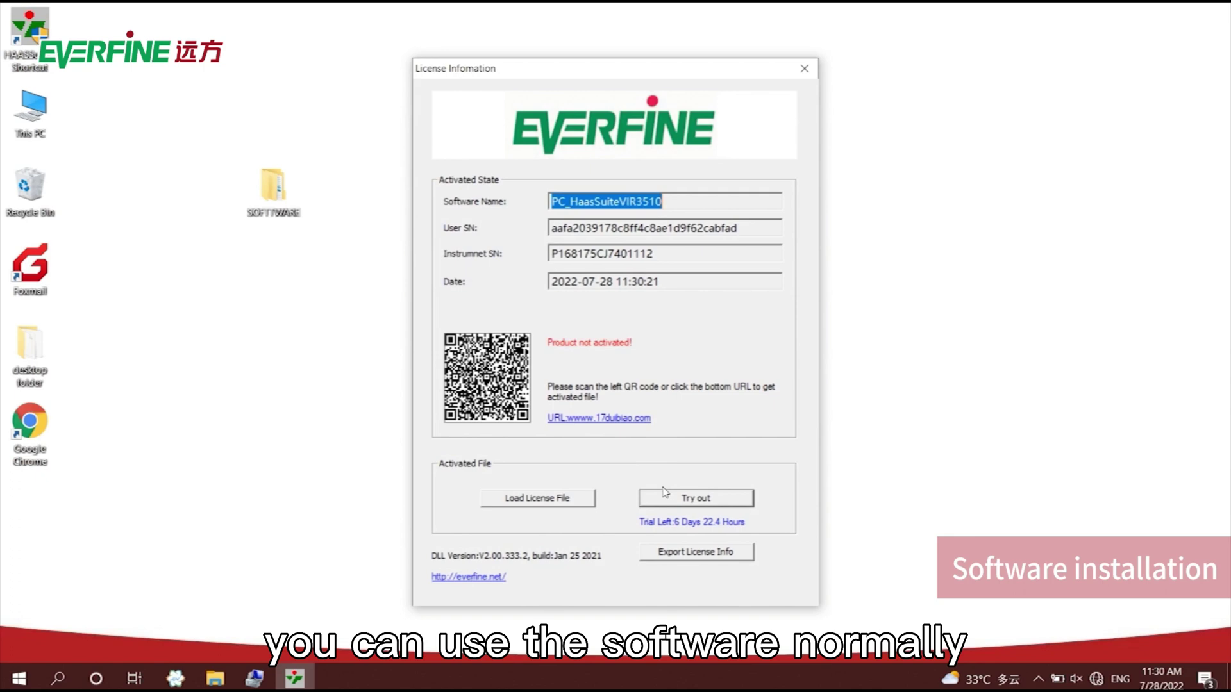
click(666, 497)
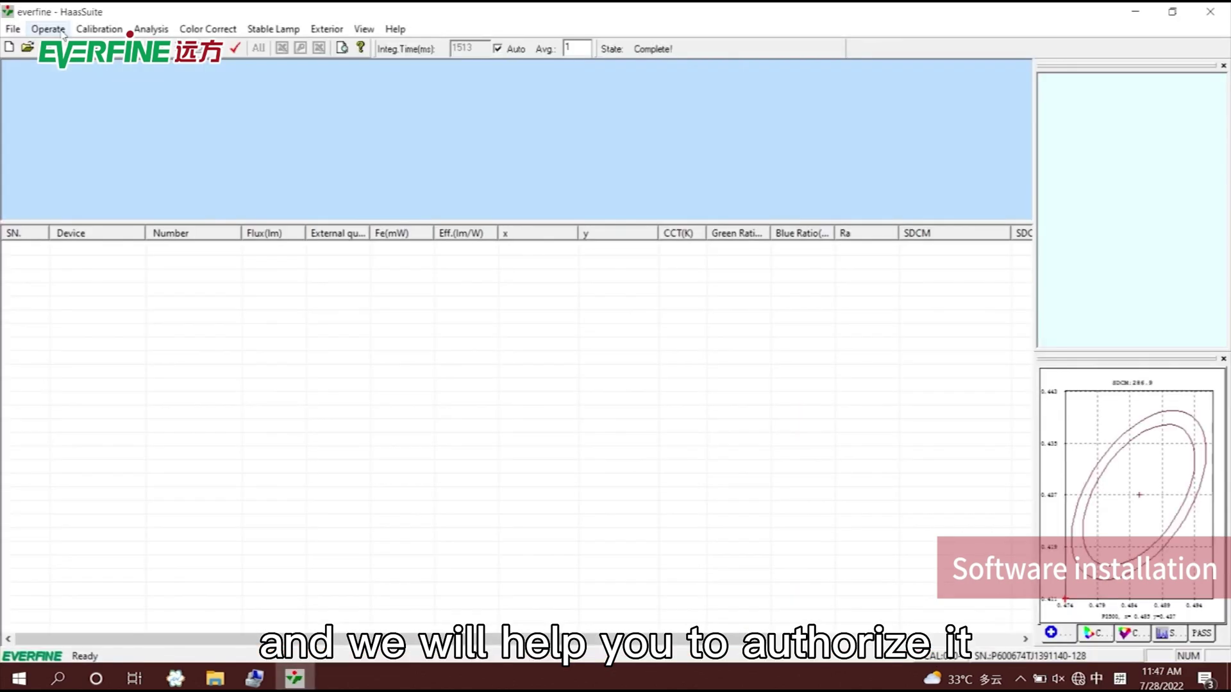
In System Setup, enable Use power meter with type PF310A_V200 and open the Com Port list.
click(62, 32)
click(38, 121)
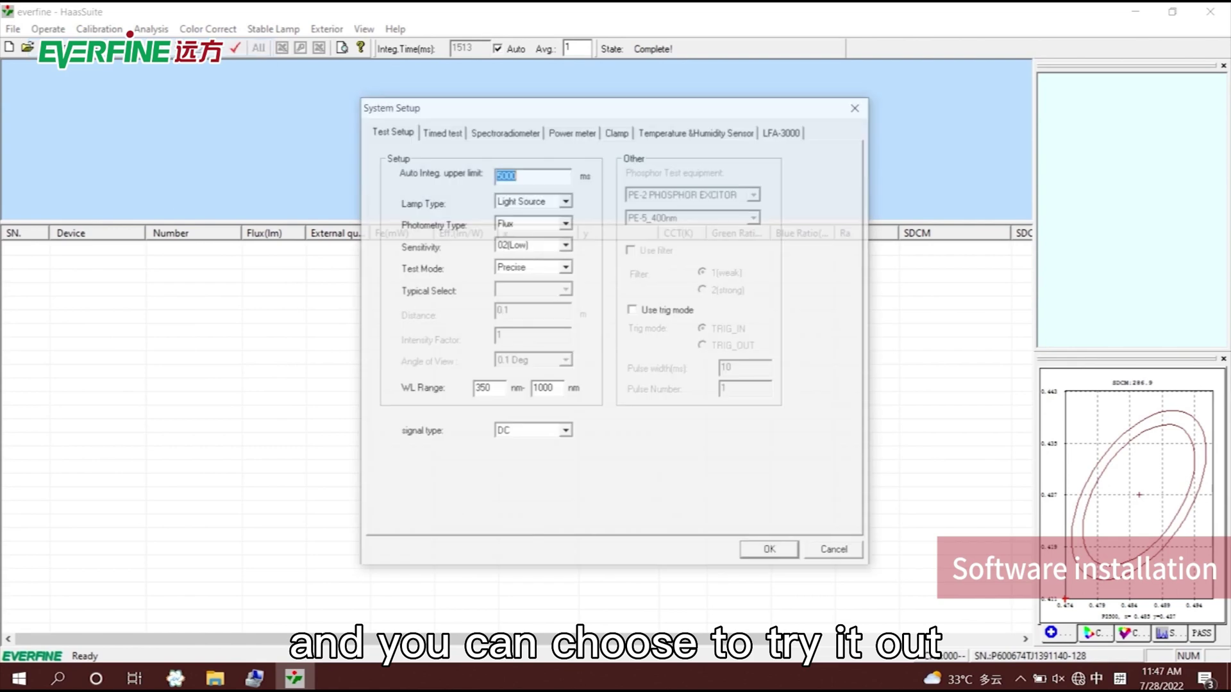
click(573, 132)
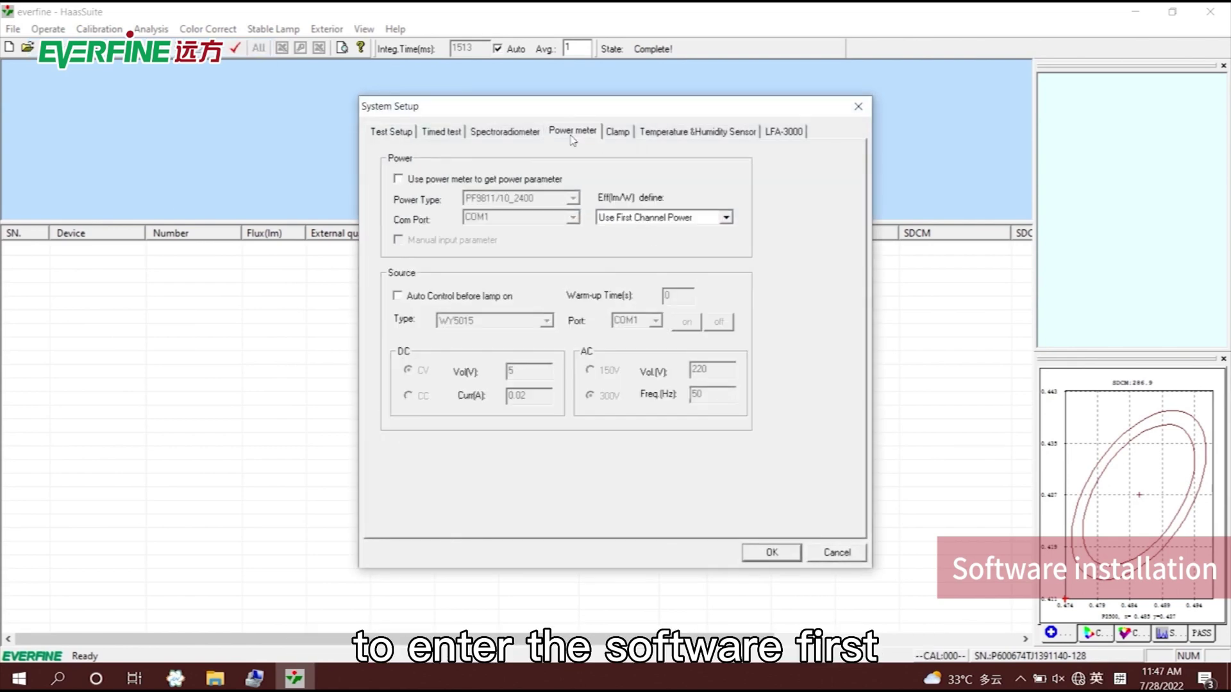
click(436, 180)
click(495, 197)
scroll(506, 257, down, 3)
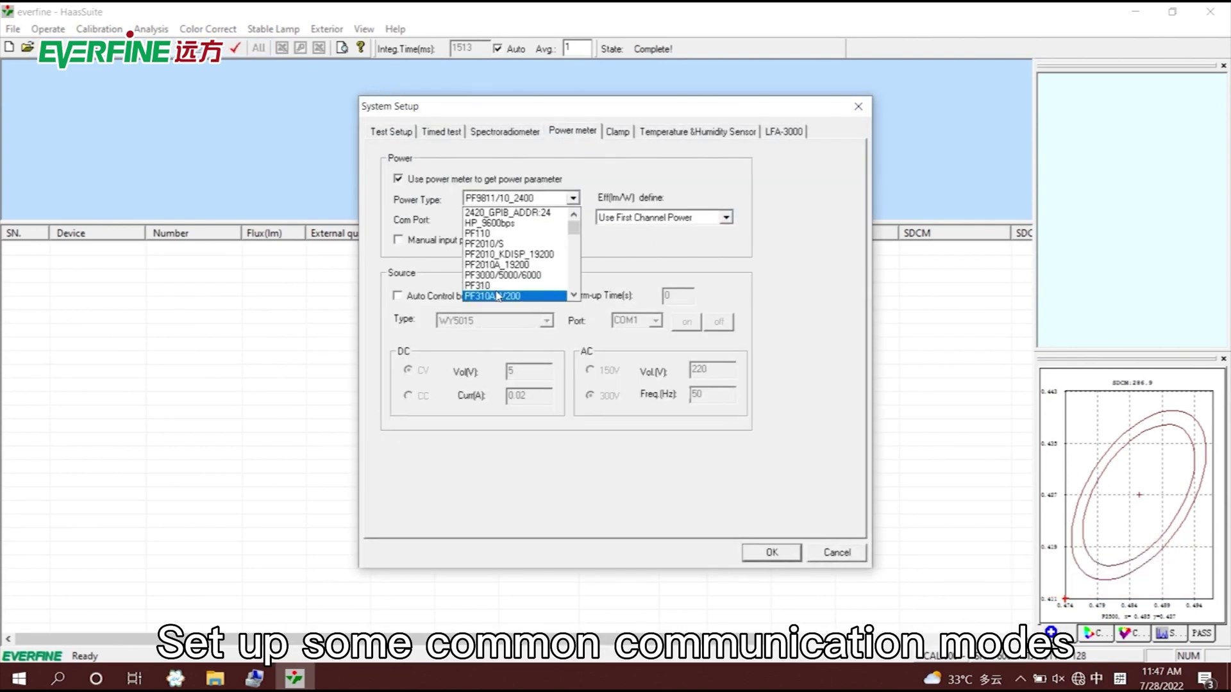
click(500, 293)
click(573, 217)
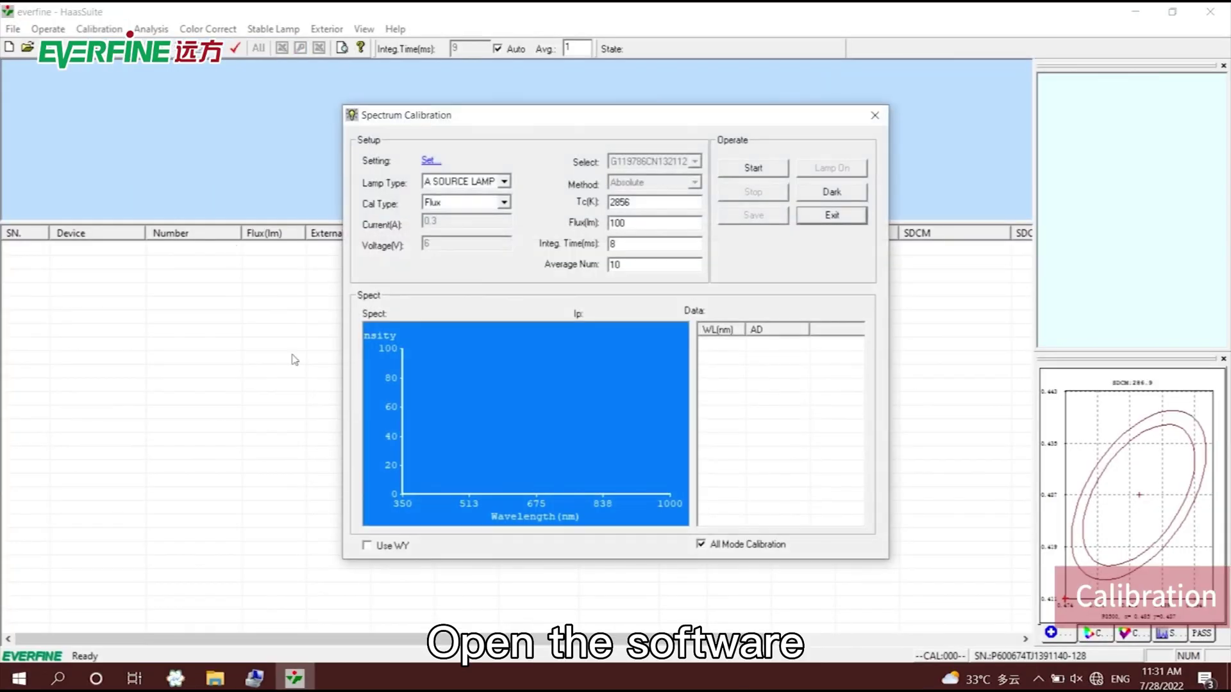
Enable Use WY, enter 3.954 A current, 23 V voltage and 1345.5 lm flux, then open lamp power control.
click(367, 546)
click(454, 220)
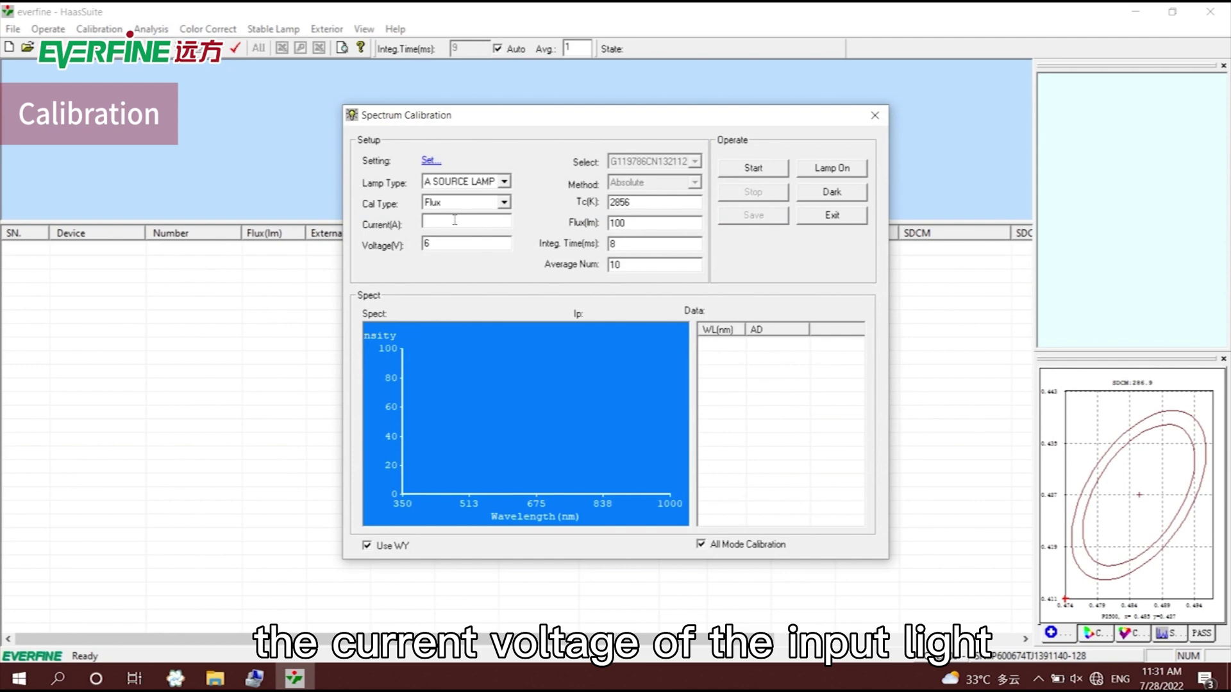
text(3.954)
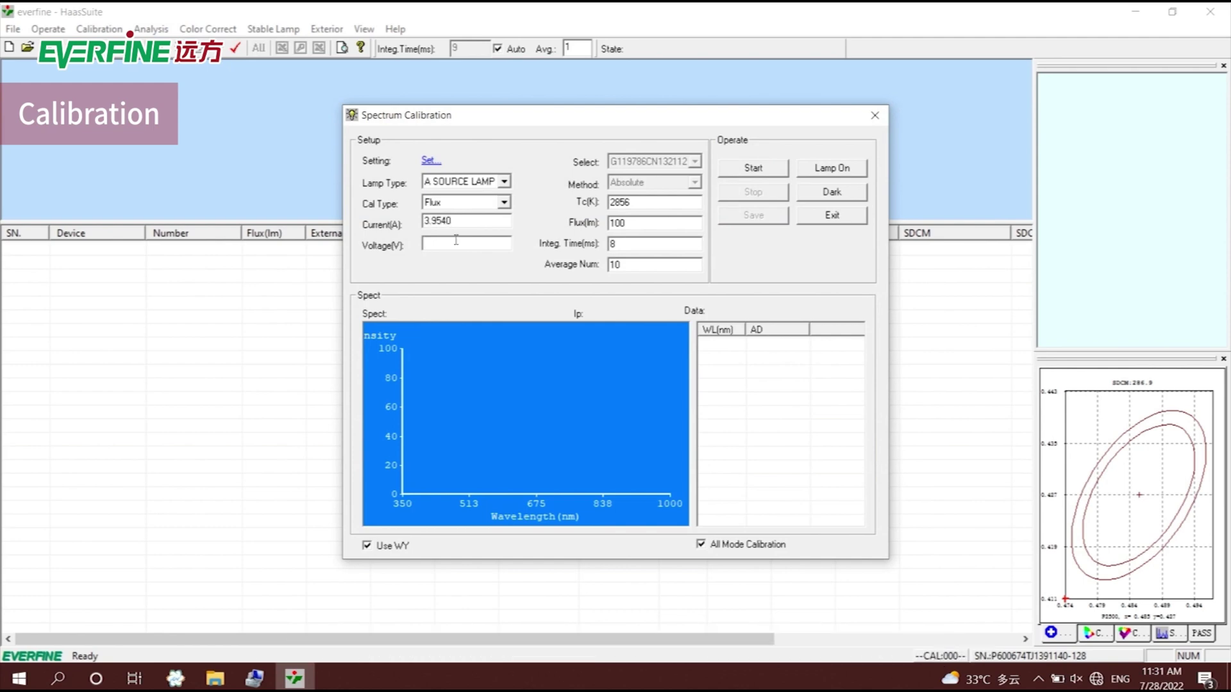
text(23)
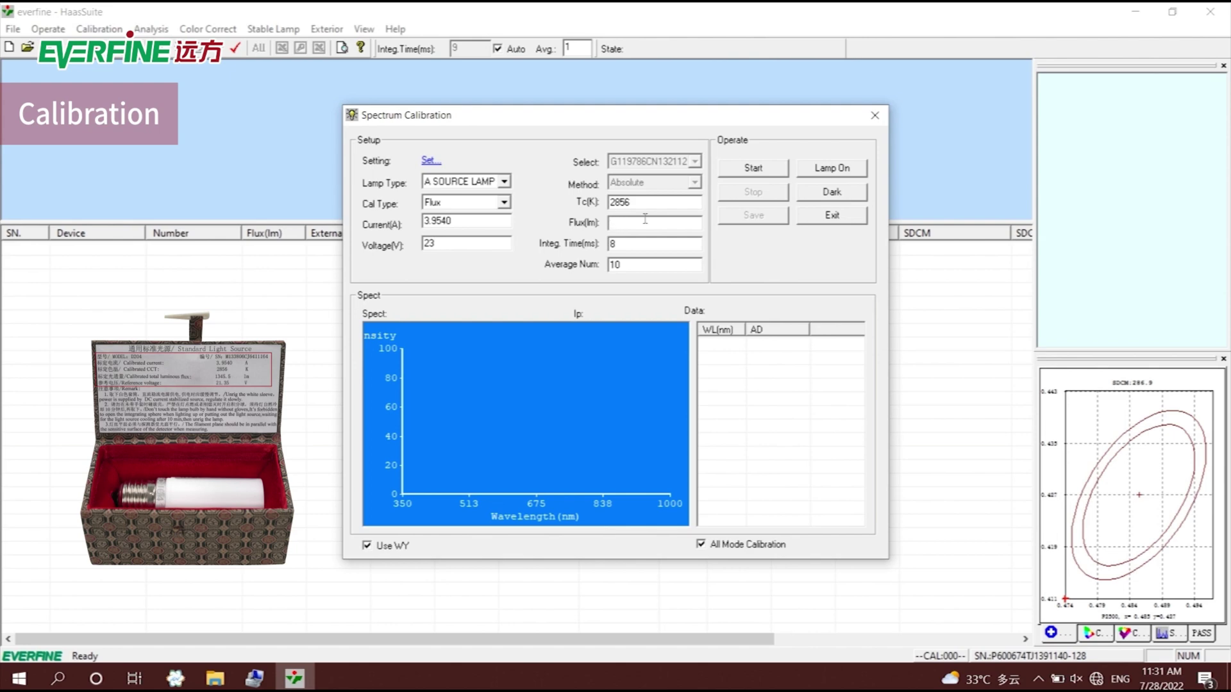
text(1345.5)
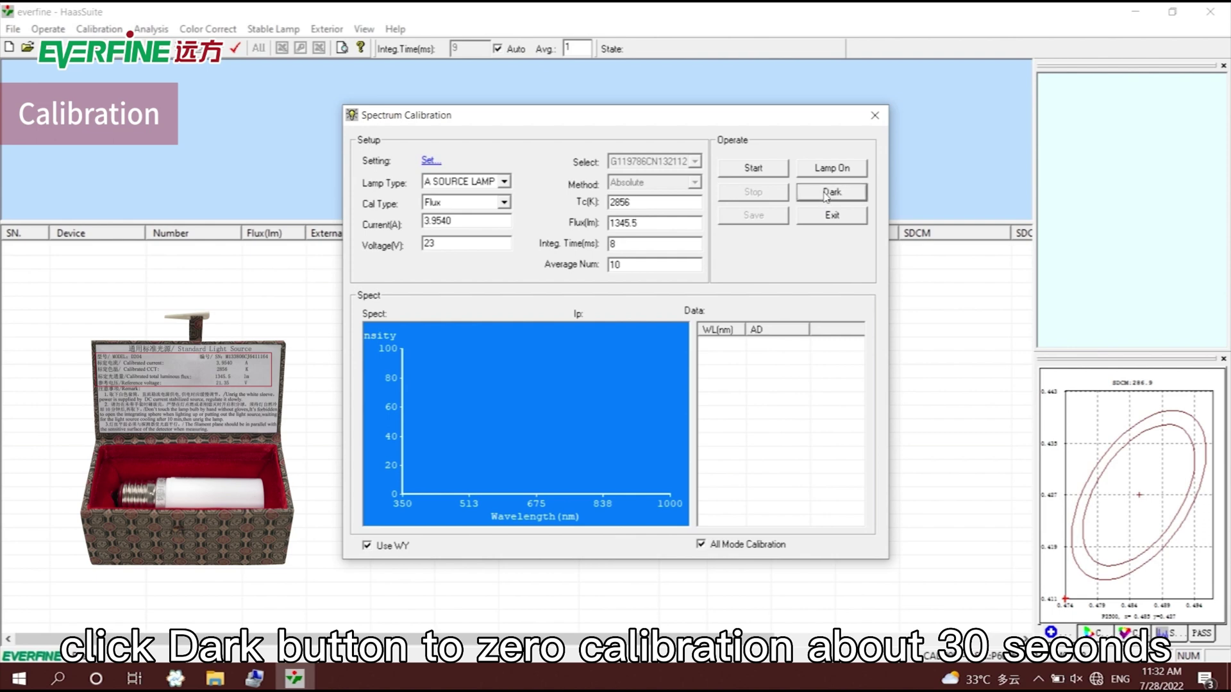
click(847, 174)
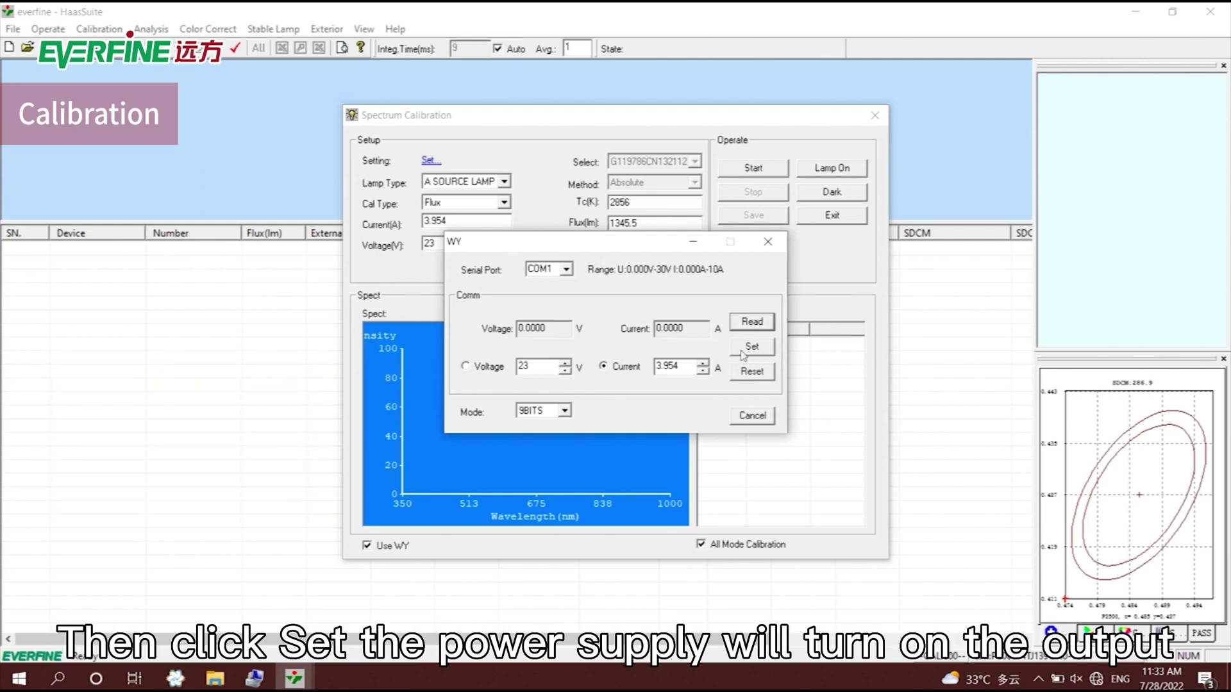
Apply 23 V and 3.954 A on the WY supply to switch on the standard lamp.
click(744, 356)
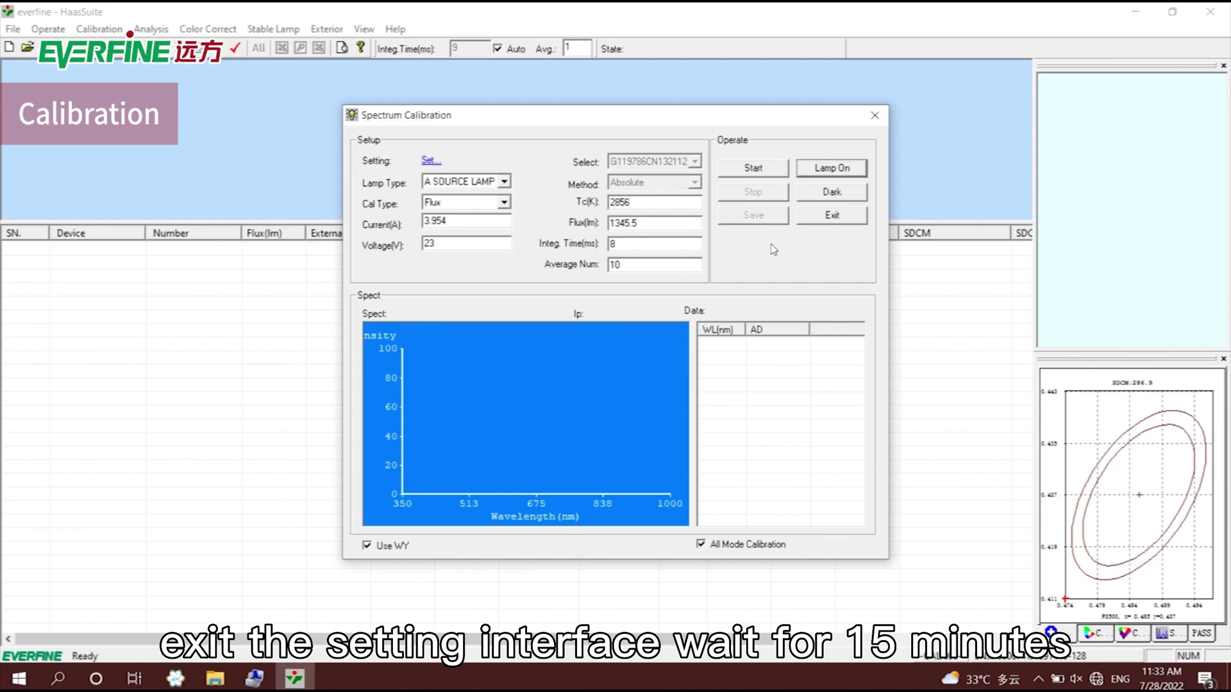
Run and save the spectrum calibration, then single-test the lamp, reading 1344.2 lm and 2858 K.
click(748, 169)
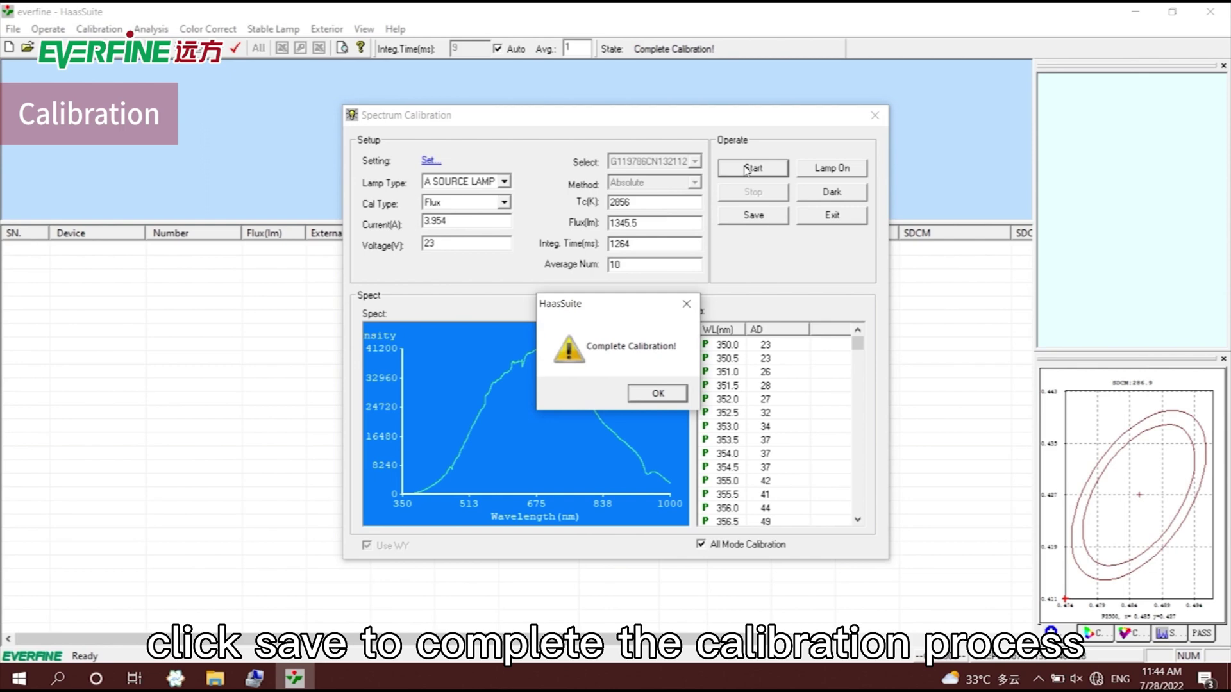
click(660, 391)
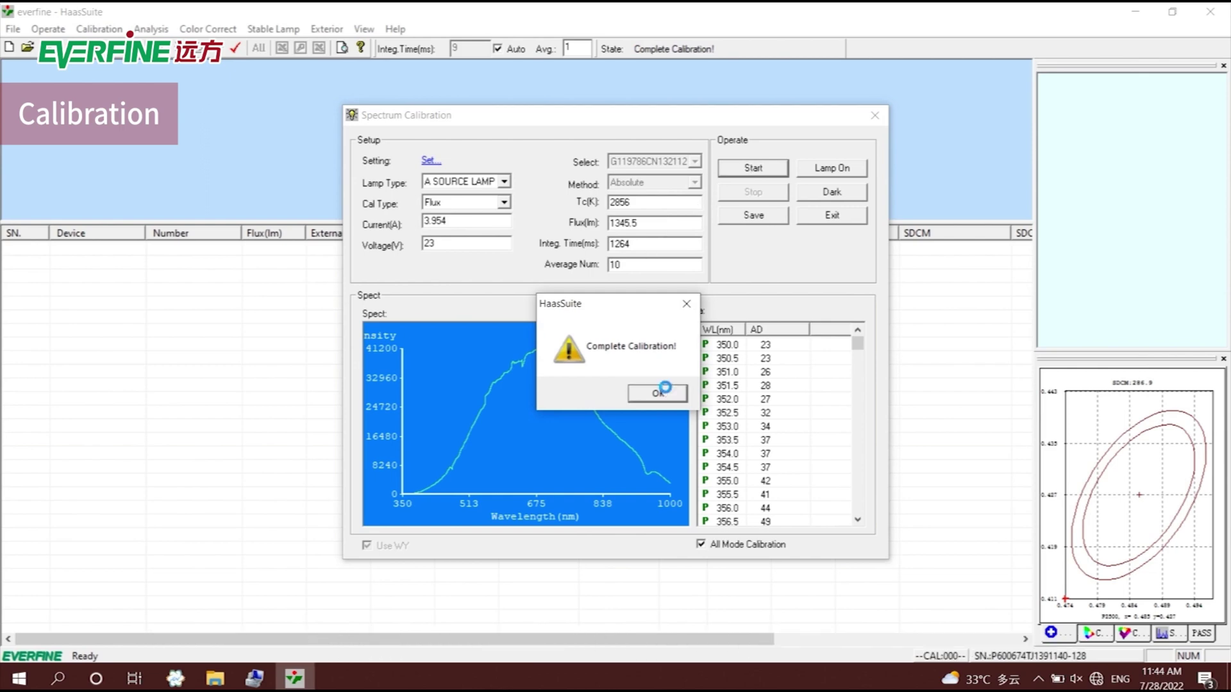
click(754, 222)
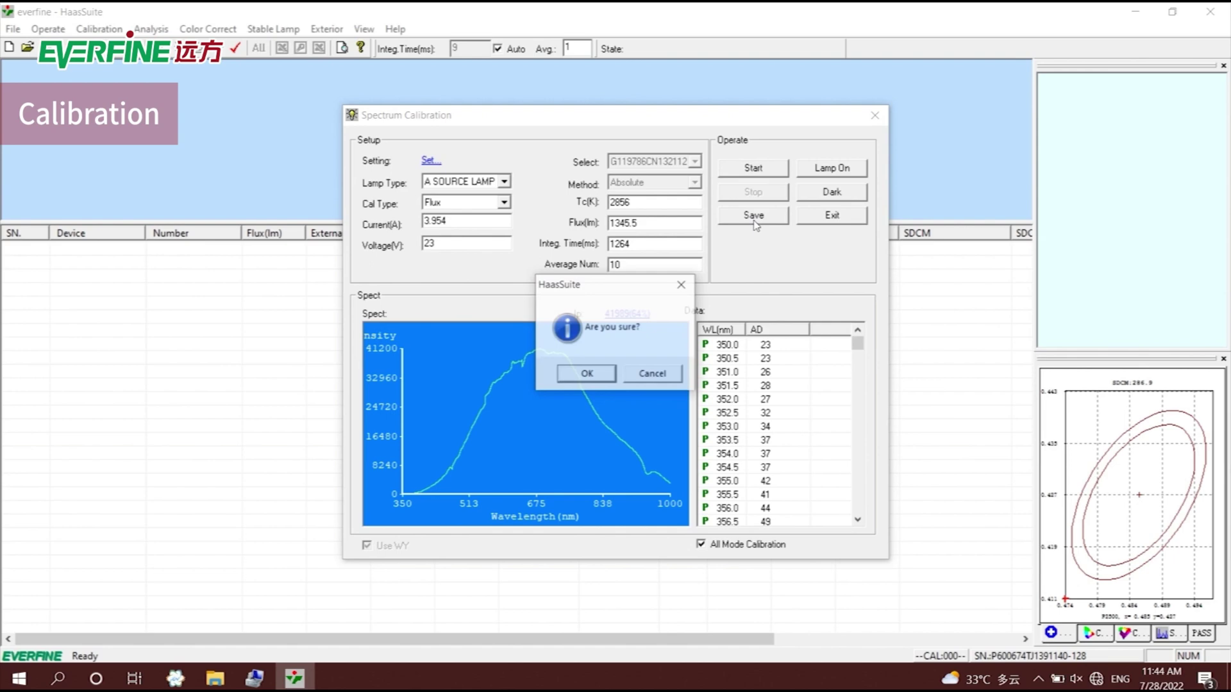
click(585, 373)
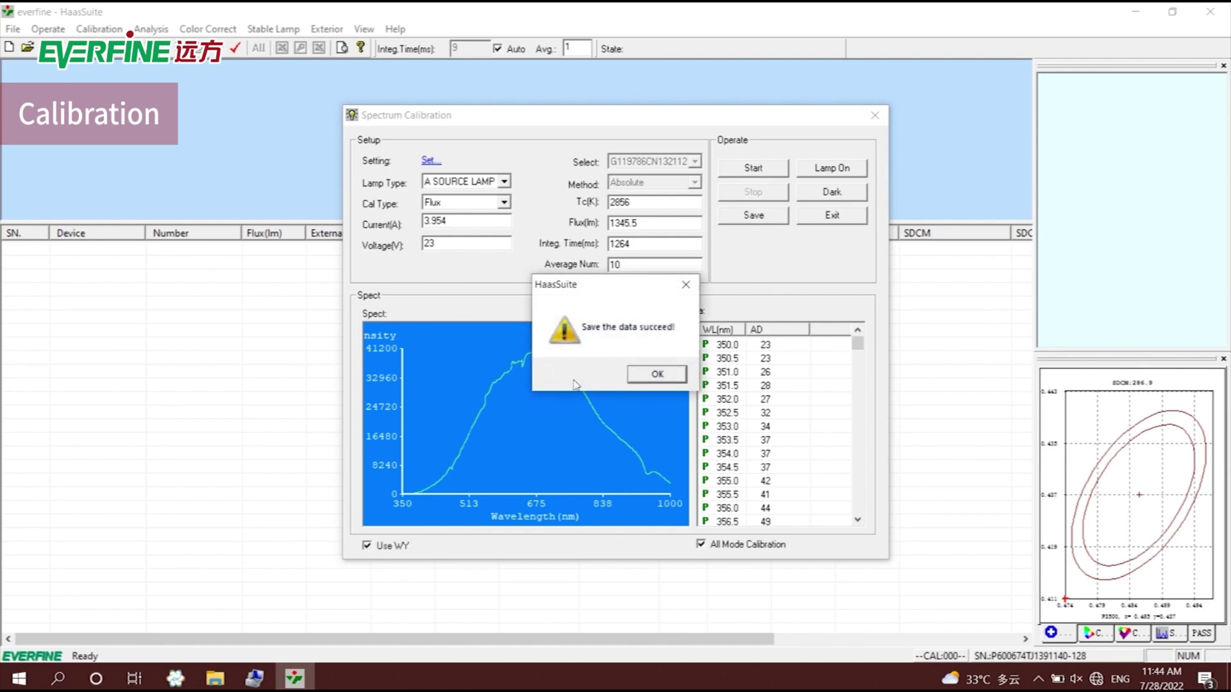
click(648, 374)
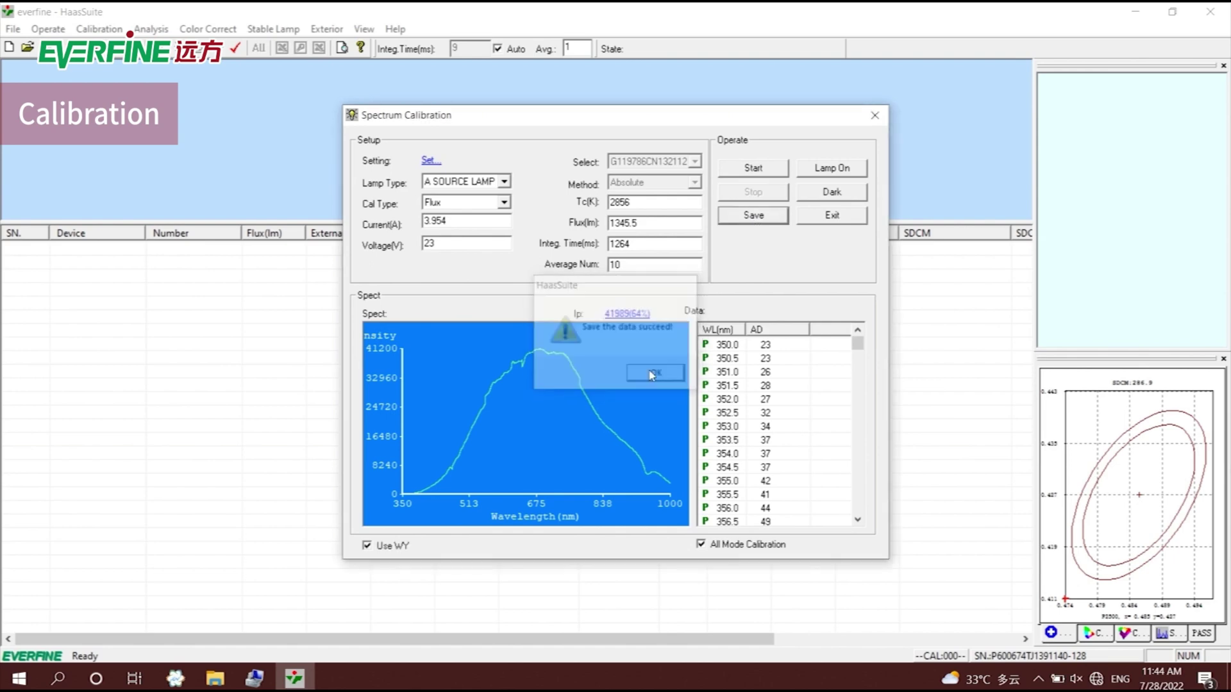
click(826, 217)
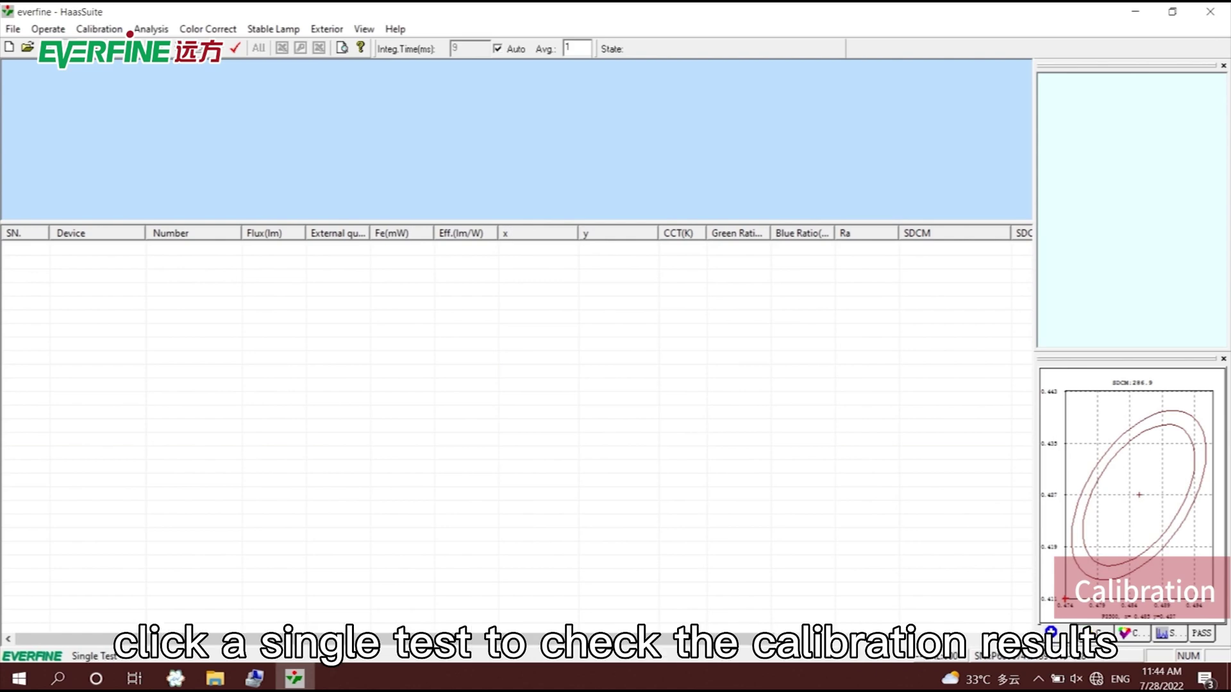
click(235, 47)
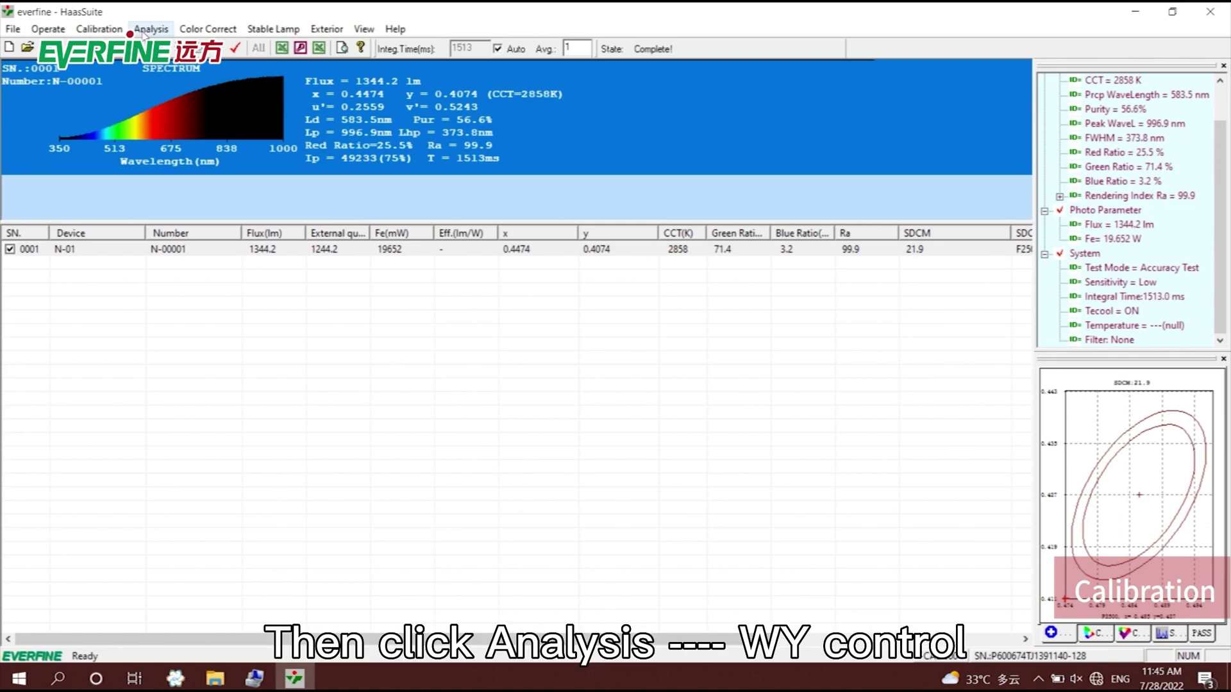
Set the WY supply to 24 V and 4 A for the auxiliary lamp, then show the Calibration menu.
click(148, 29)
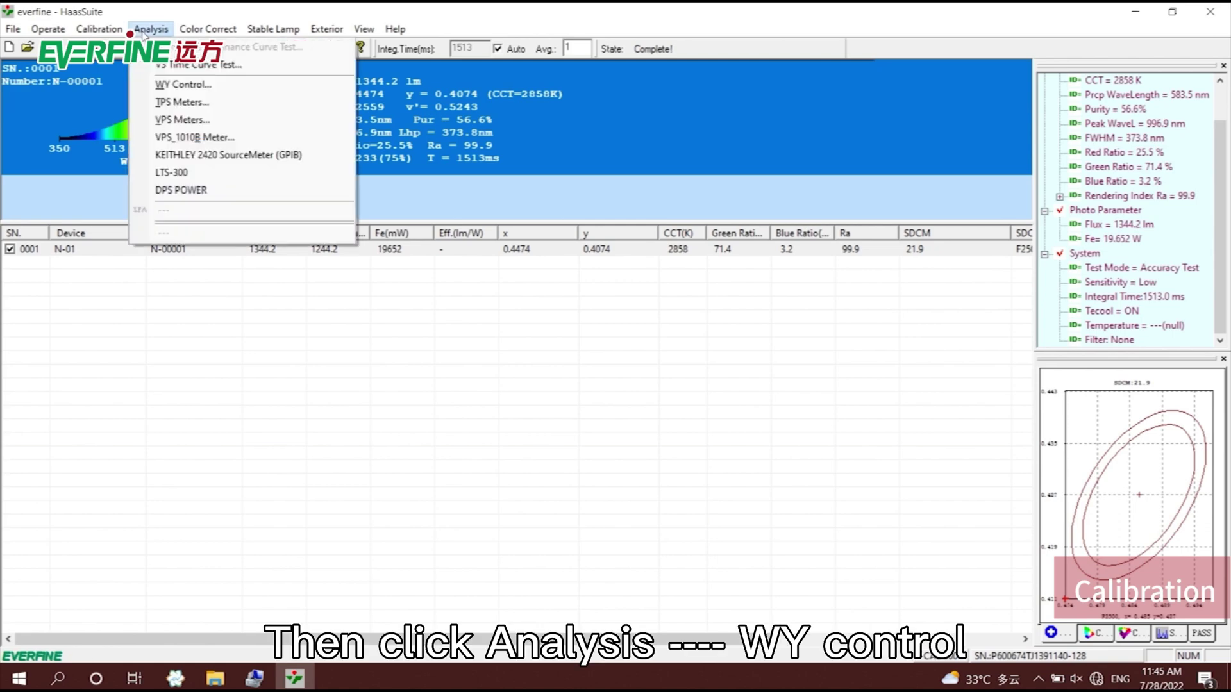
click(162, 86)
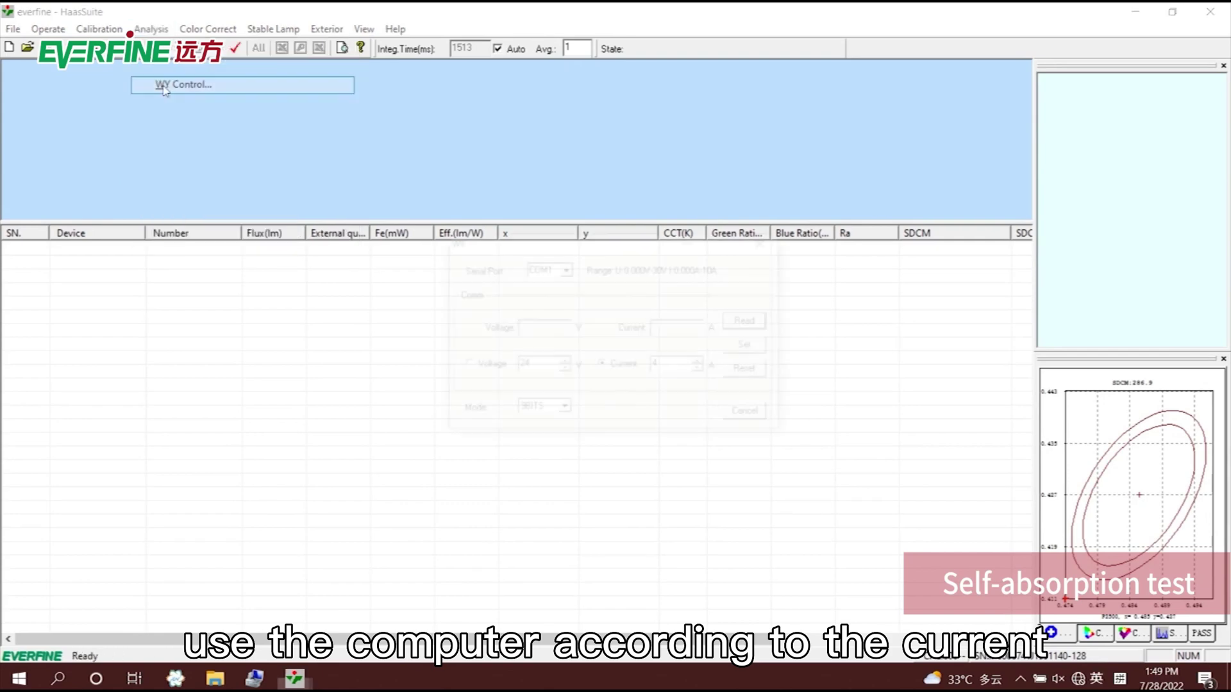
click(768, 352)
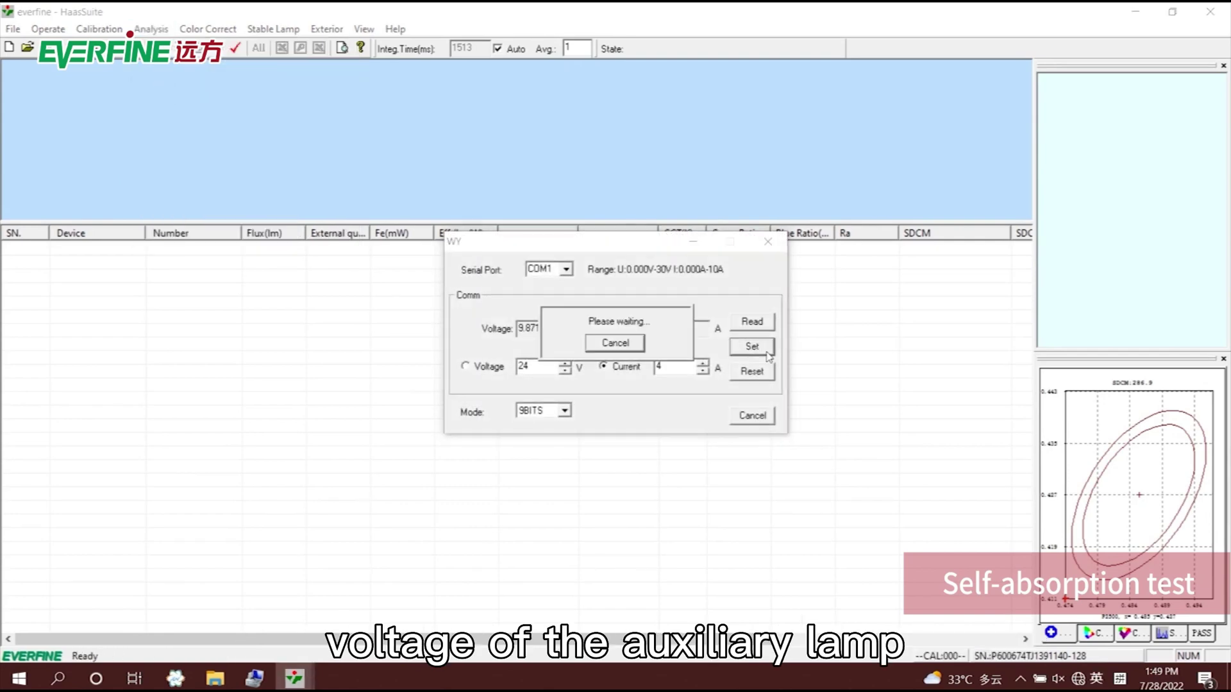
click(768, 241)
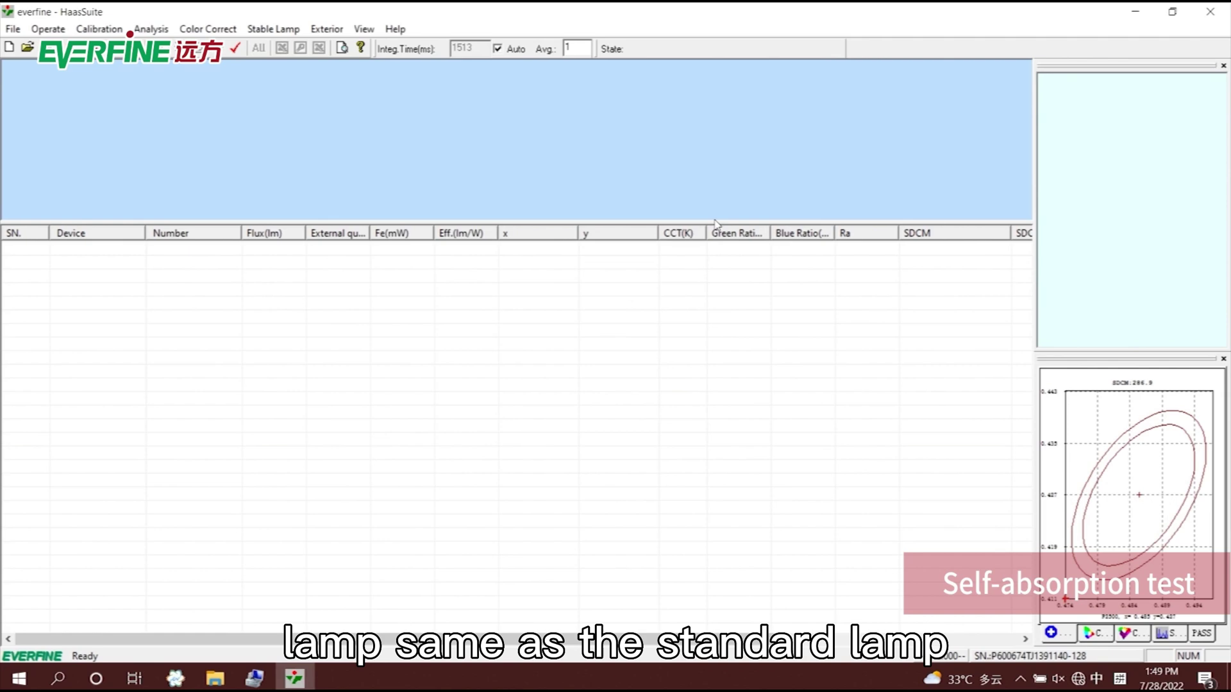
click(100, 29)
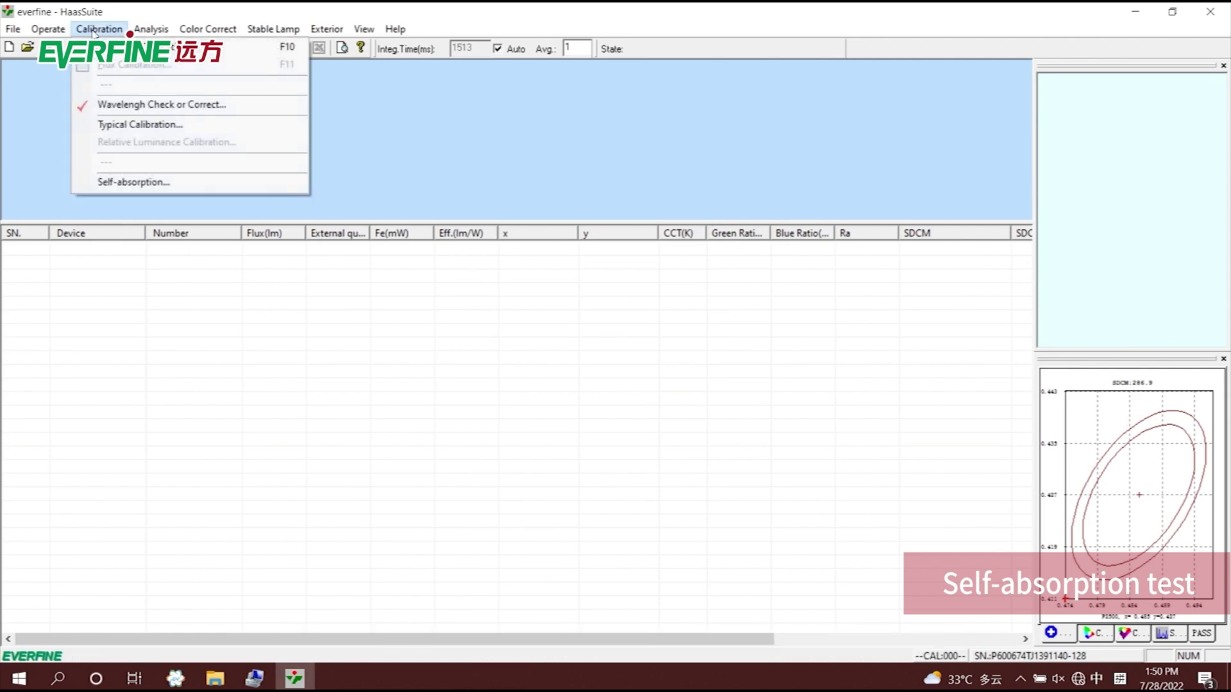
Measure spectrum self-absorption for a 2.2066 factor and save it as test-self on the Desktop.
click(125, 183)
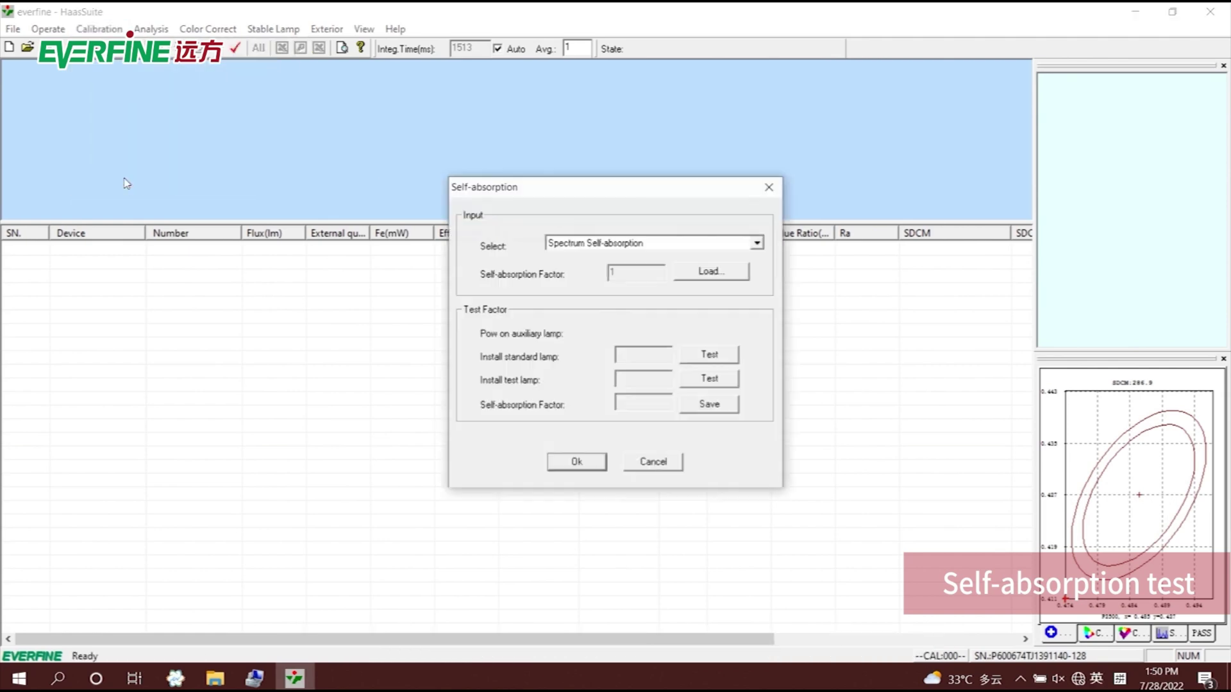
click(590, 243)
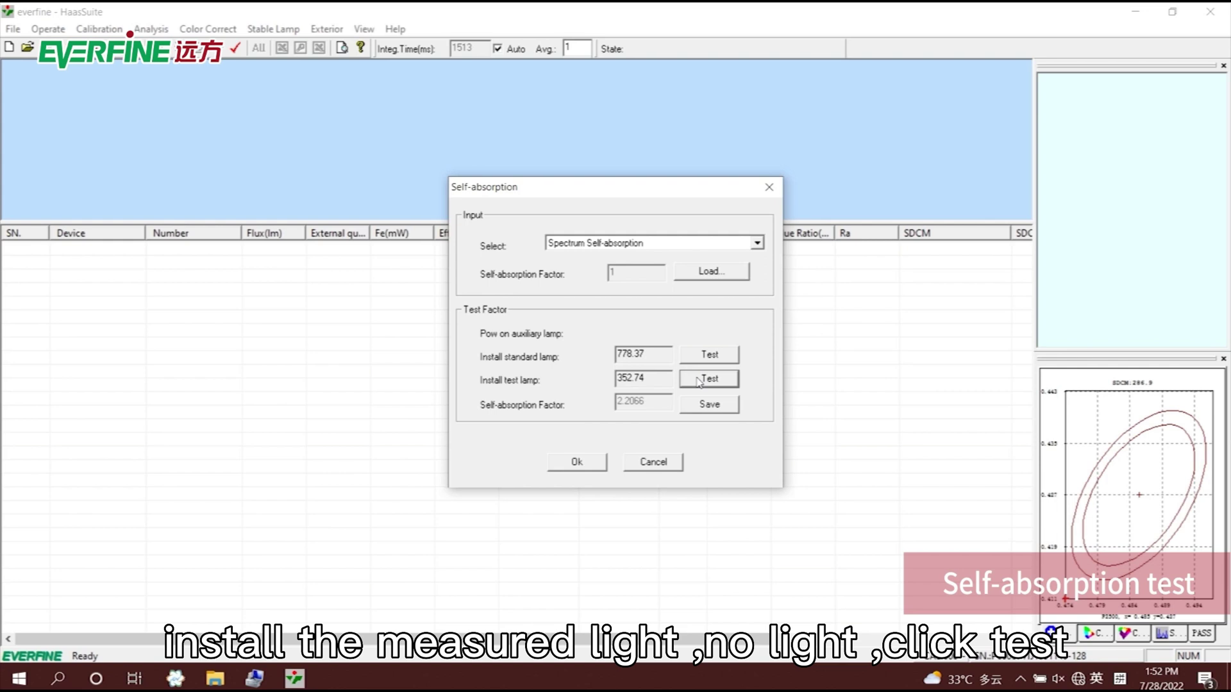
click(703, 409)
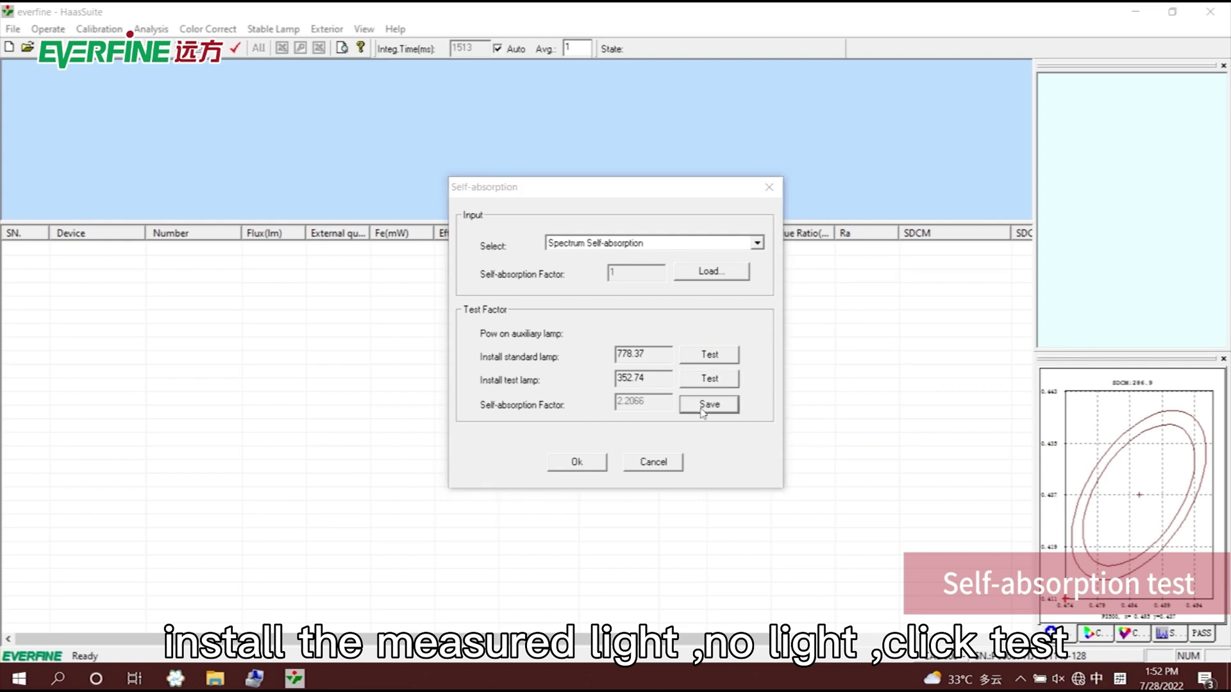
click(660, 260)
click(524, 274)
text(test)
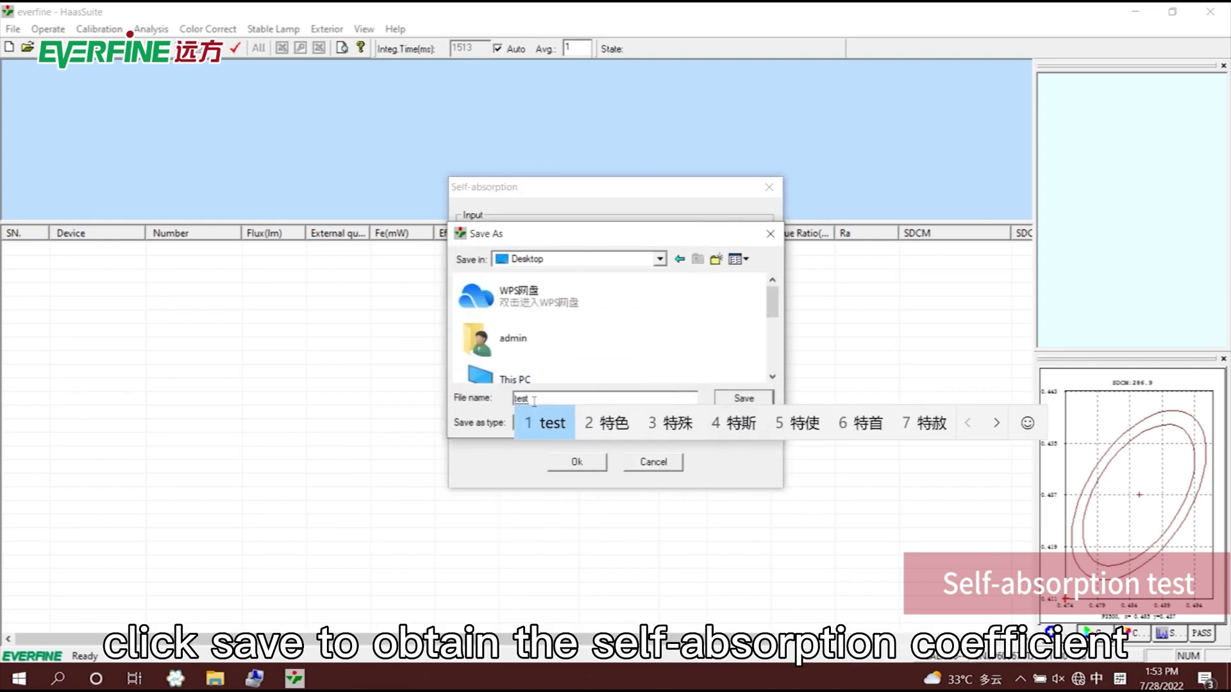
key(space)
text(-self)
key(Return)
click(743, 398)
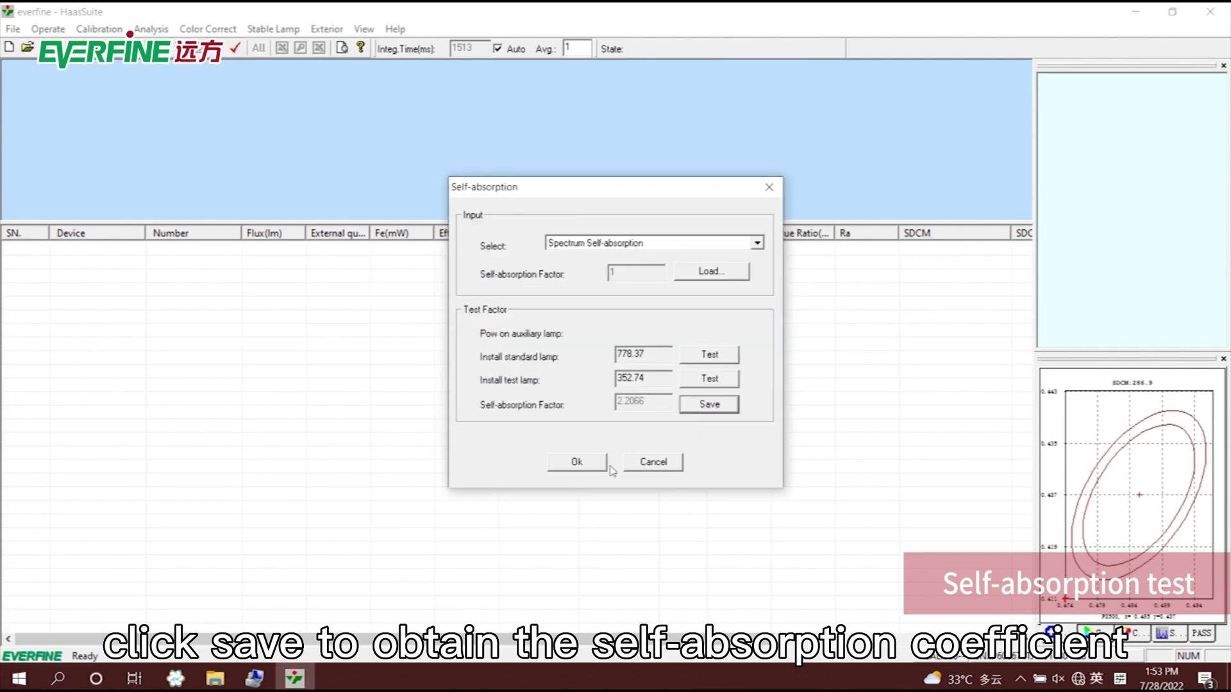
Confirm the 2.2066 self-absorption setting with Ok and return to the main window.
click(583, 469)
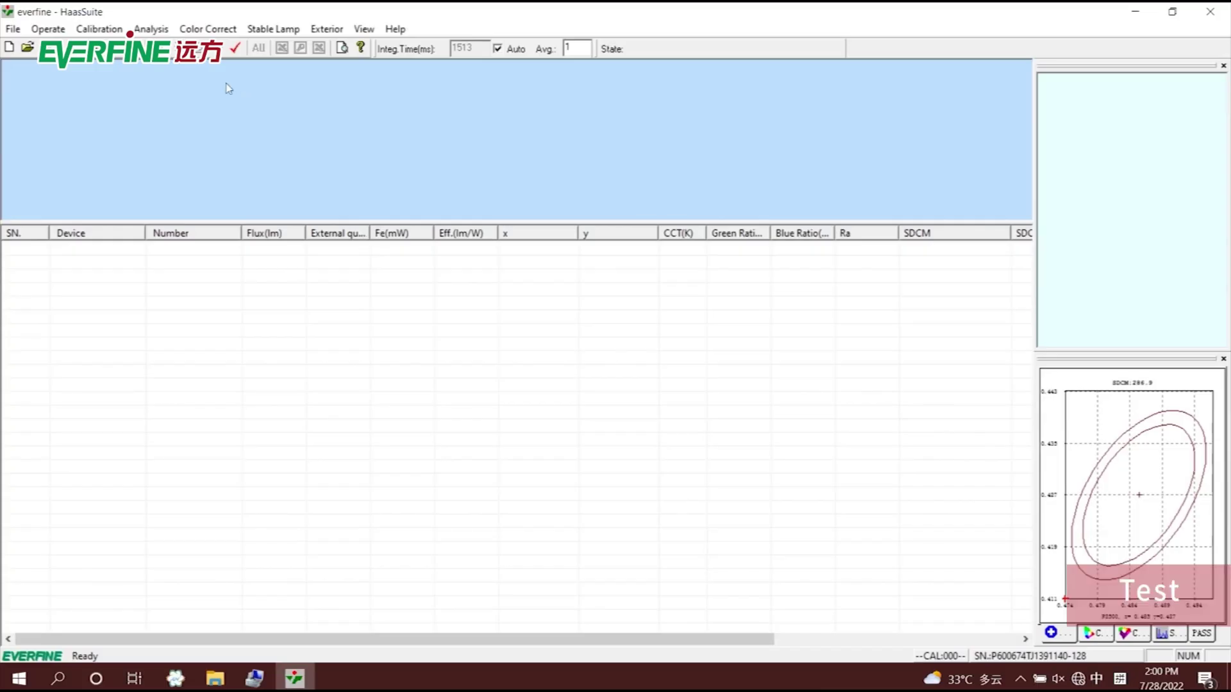
Log in to DPS Power, output 220 V on the 0-300V range, then exit.
click(159, 30)
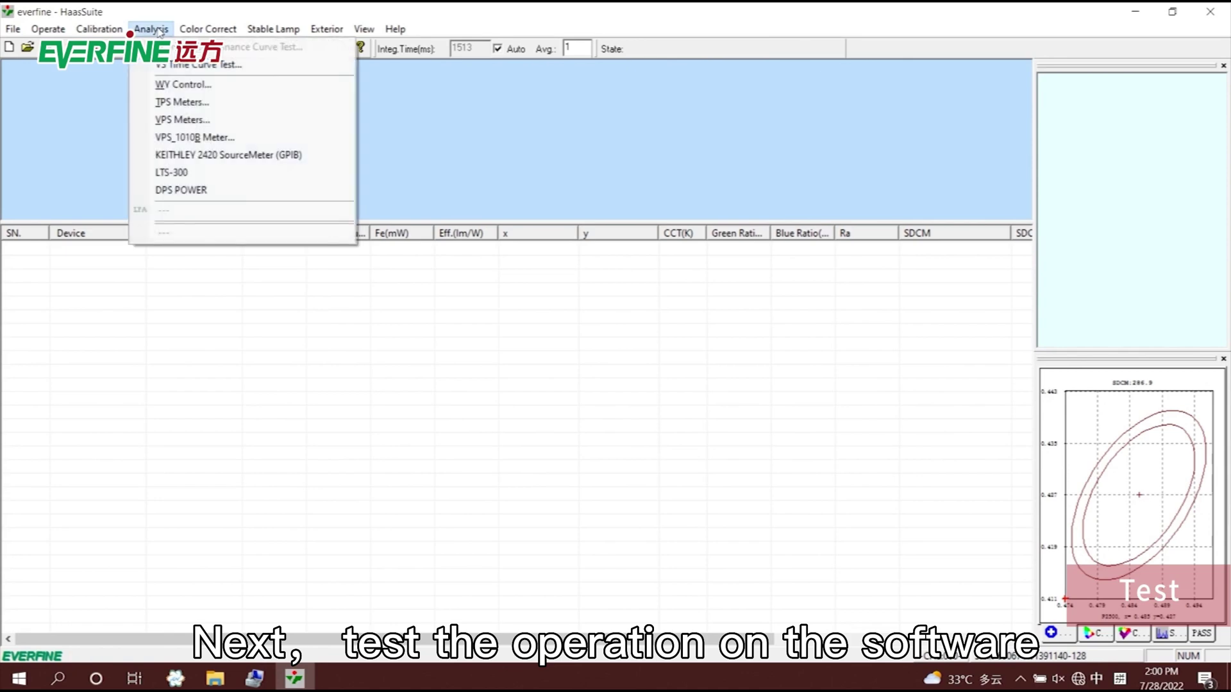
click(193, 201)
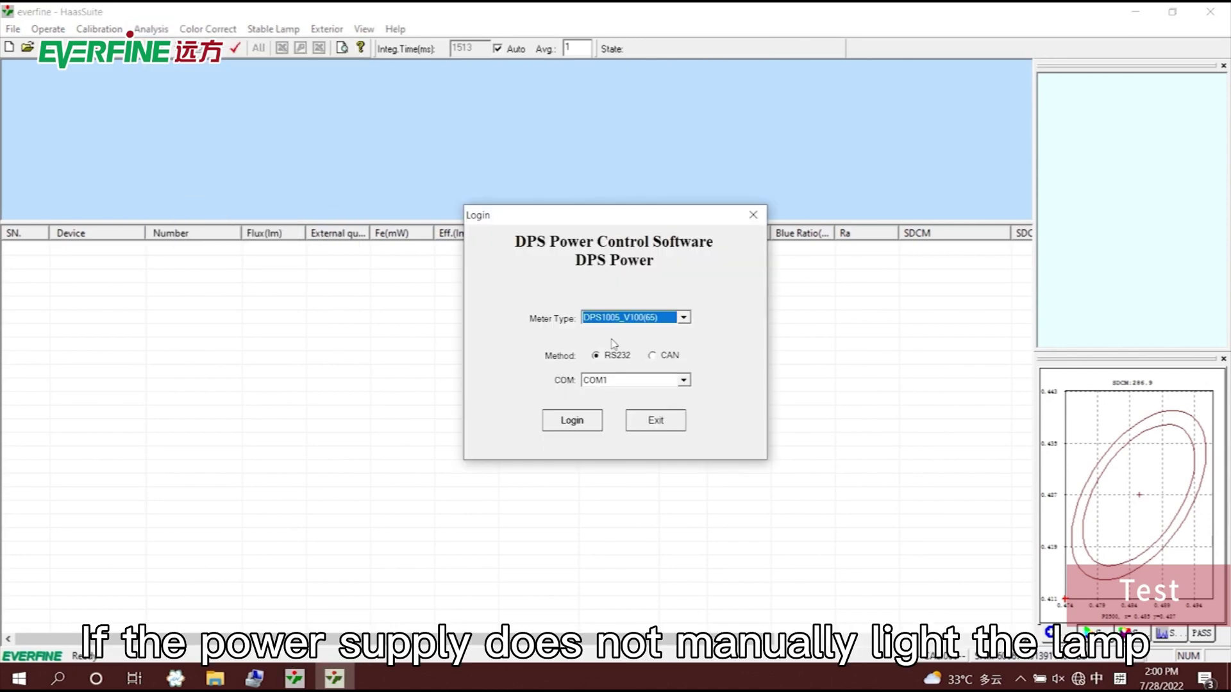
click(572, 421)
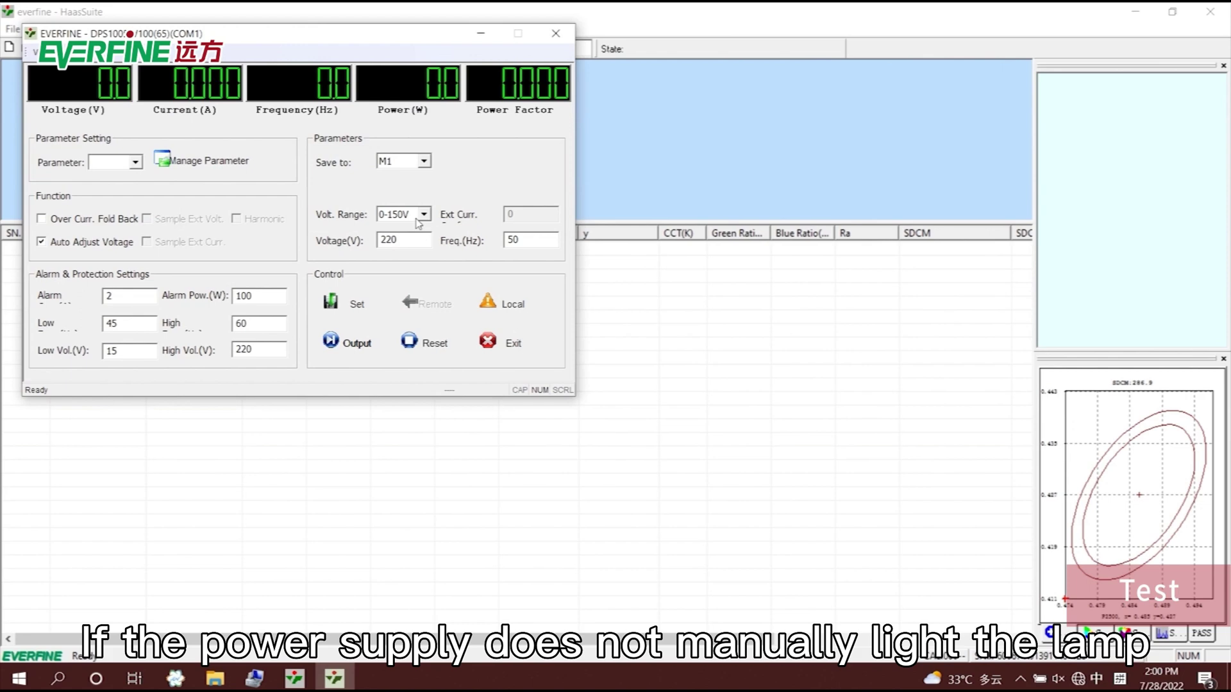
click(423, 214)
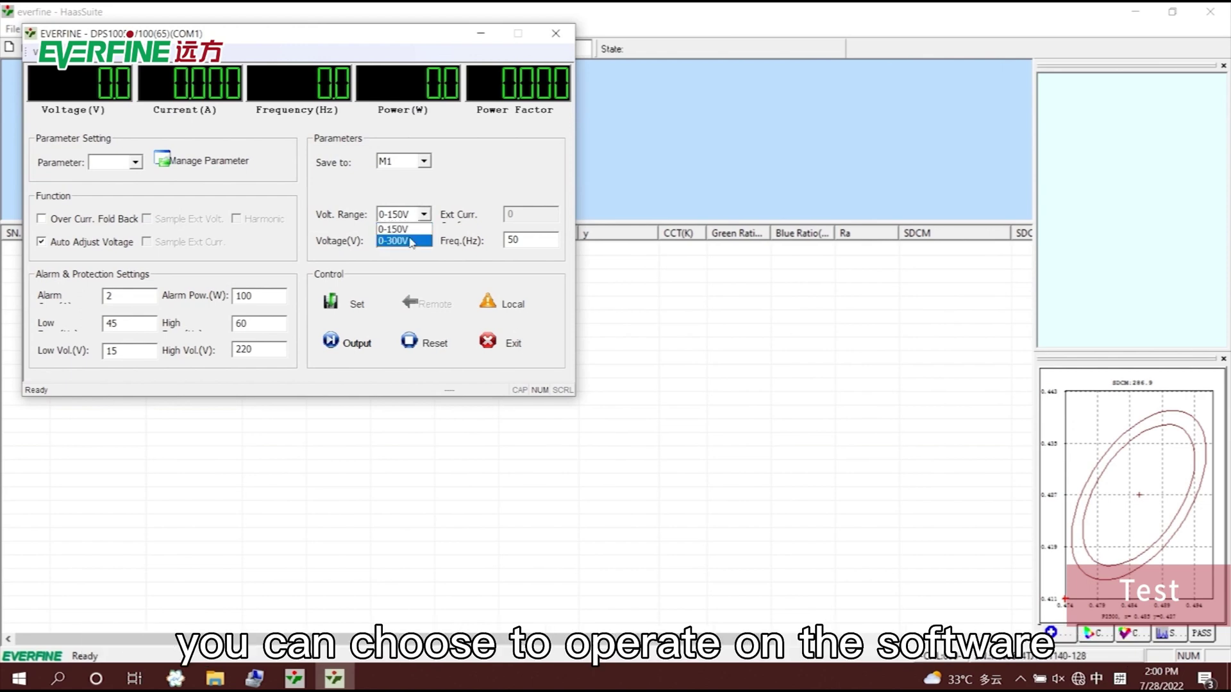
click(404, 241)
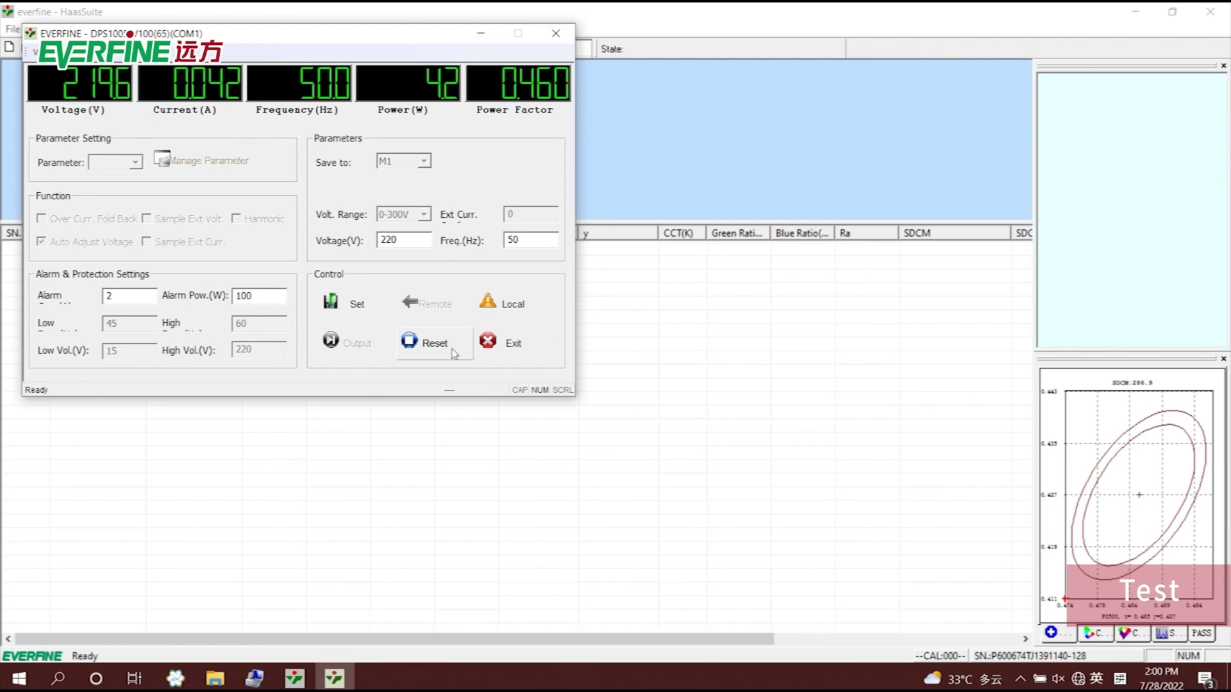
click(510, 341)
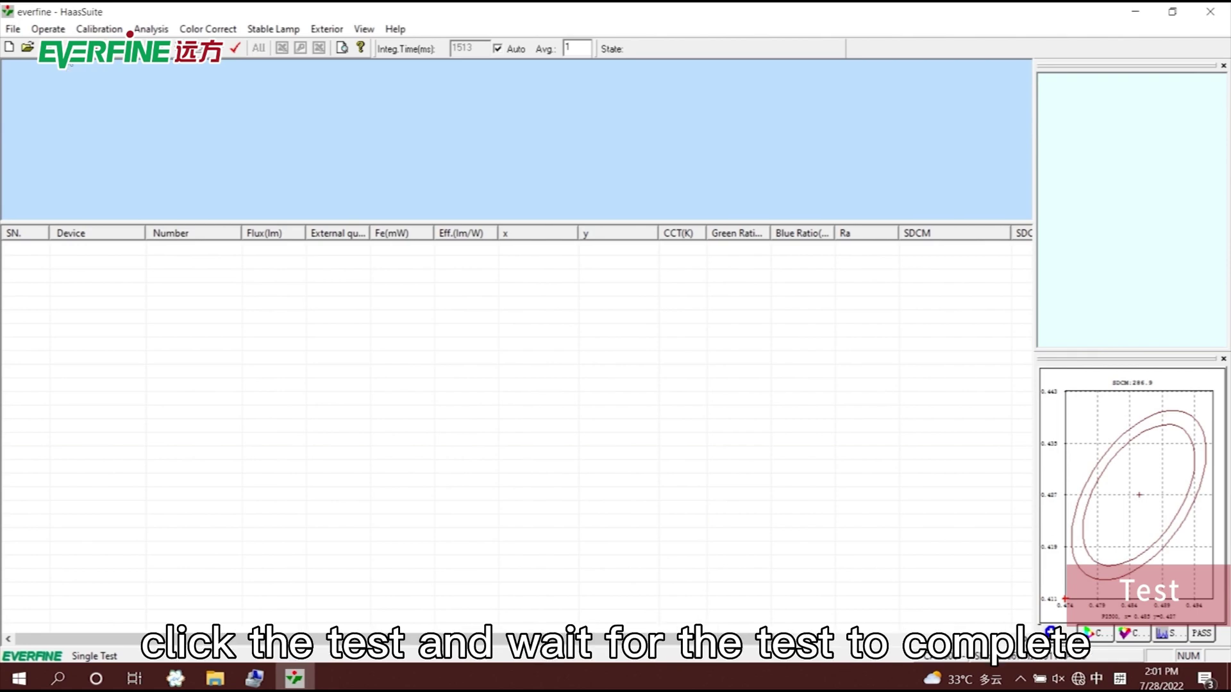
Run a single lamp test, select row 0001 (495.56 lm, 6666 K), and open the File menu.
click(235, 47)
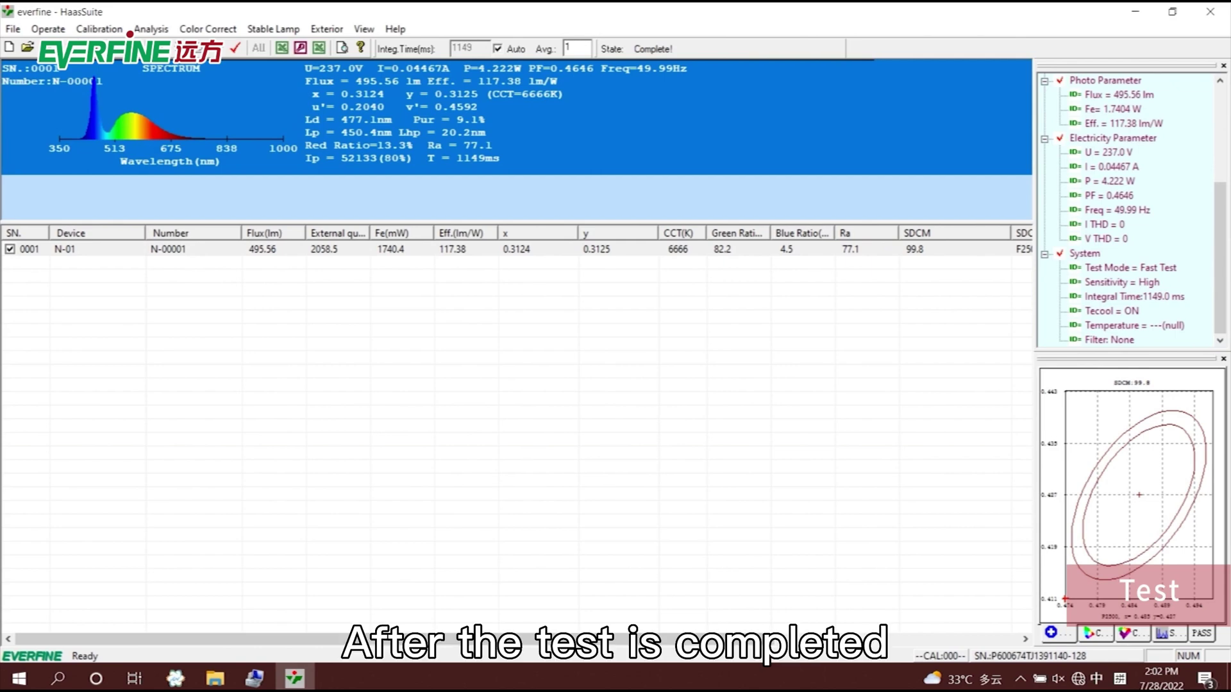
click(203, 254)
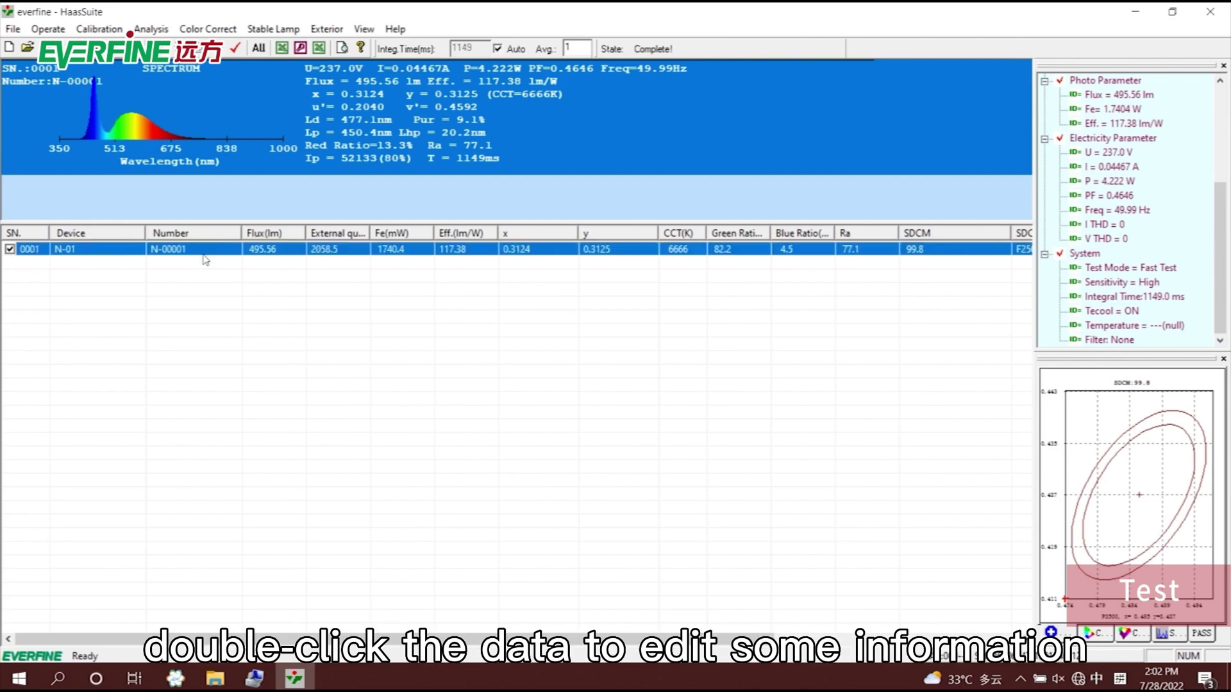
click(13, 28)
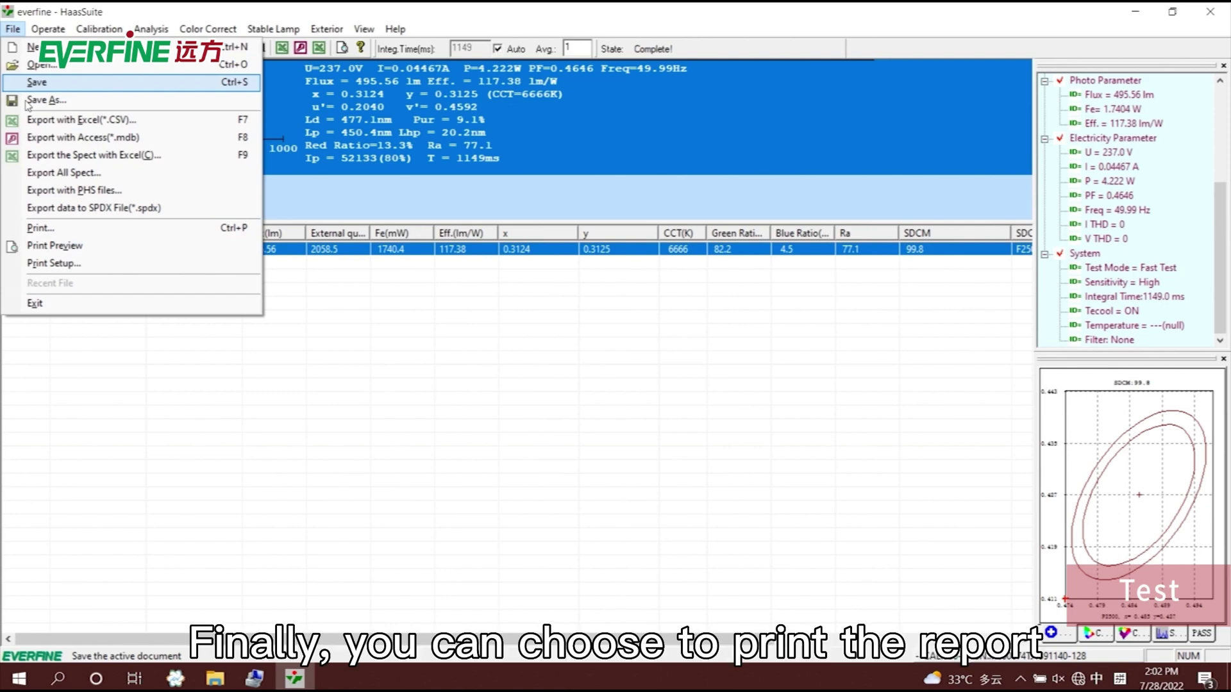
Preview the Spectrum Test Report for sample N-00001 via File > Print Preview.
click(50, 247)
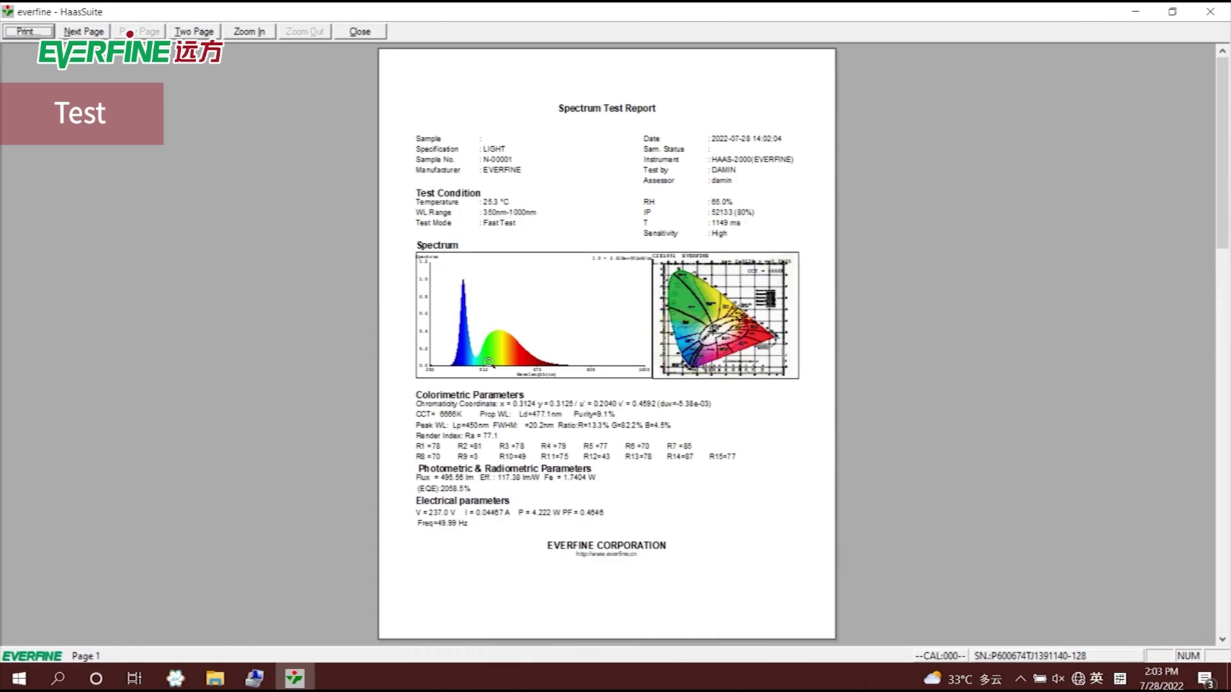